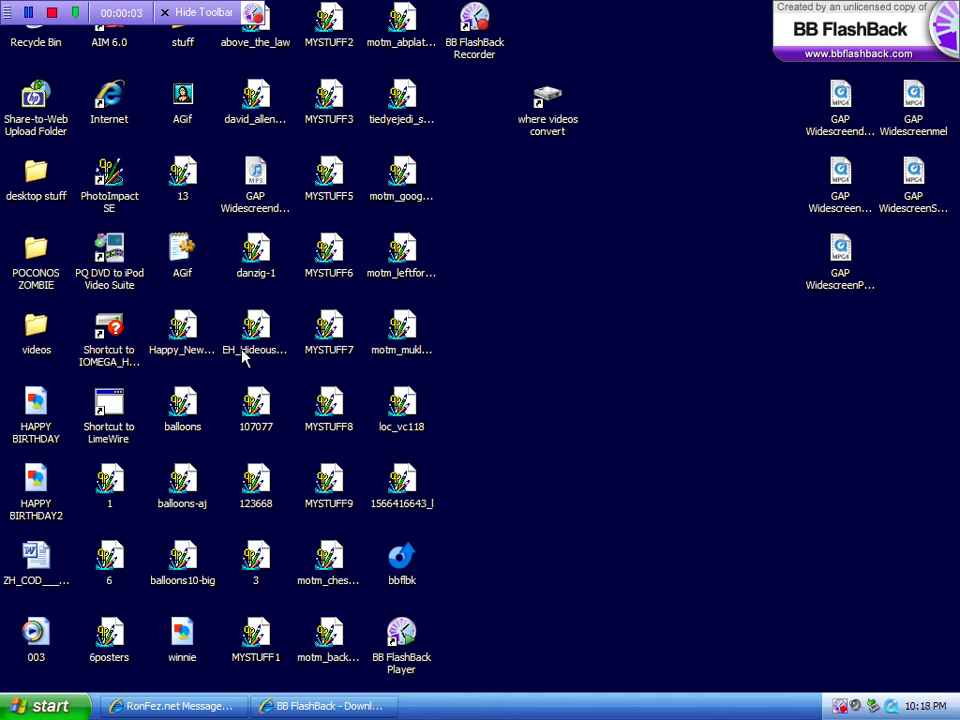
Step: Launch PhotoImpact SE, open the danzig-1 photo, and bring up the Open dialog again
double_click(108, 175)
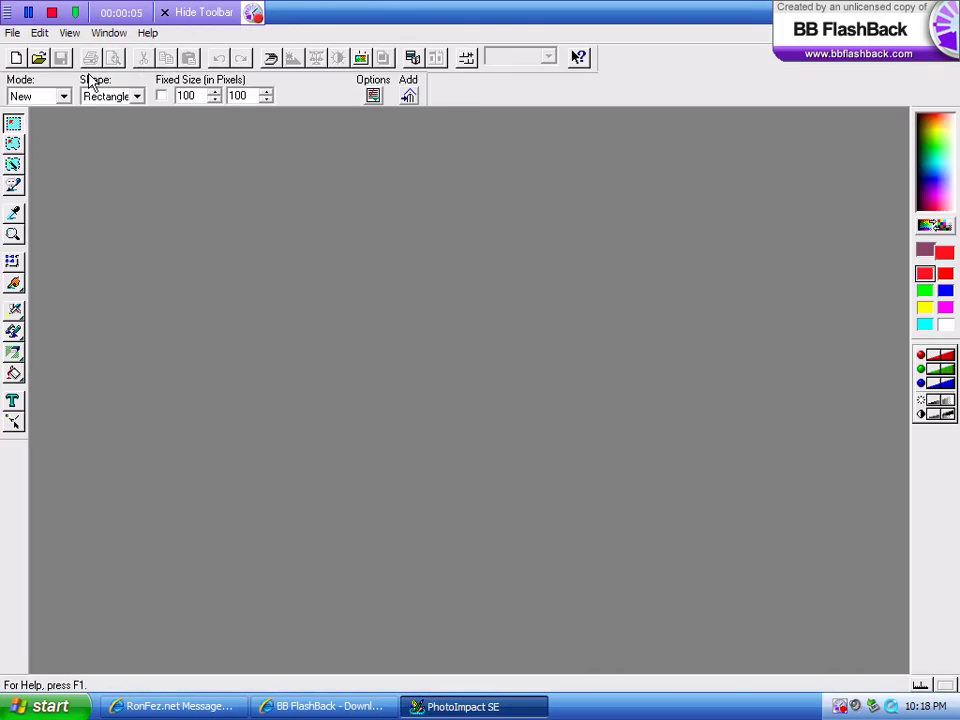
left_click(38, 57)
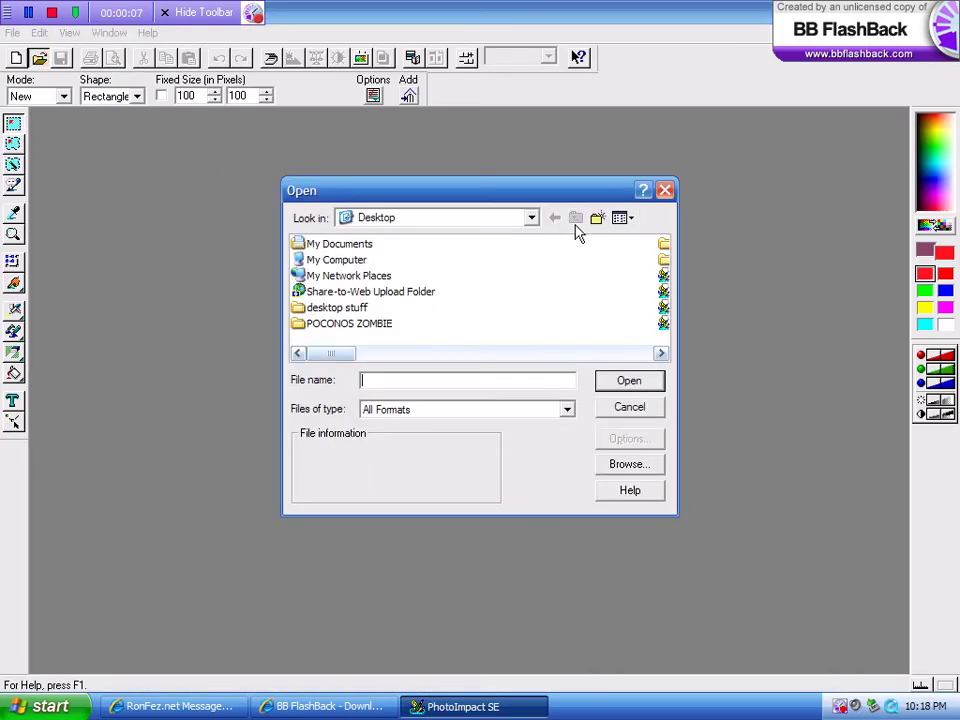
left_click(661, 353)
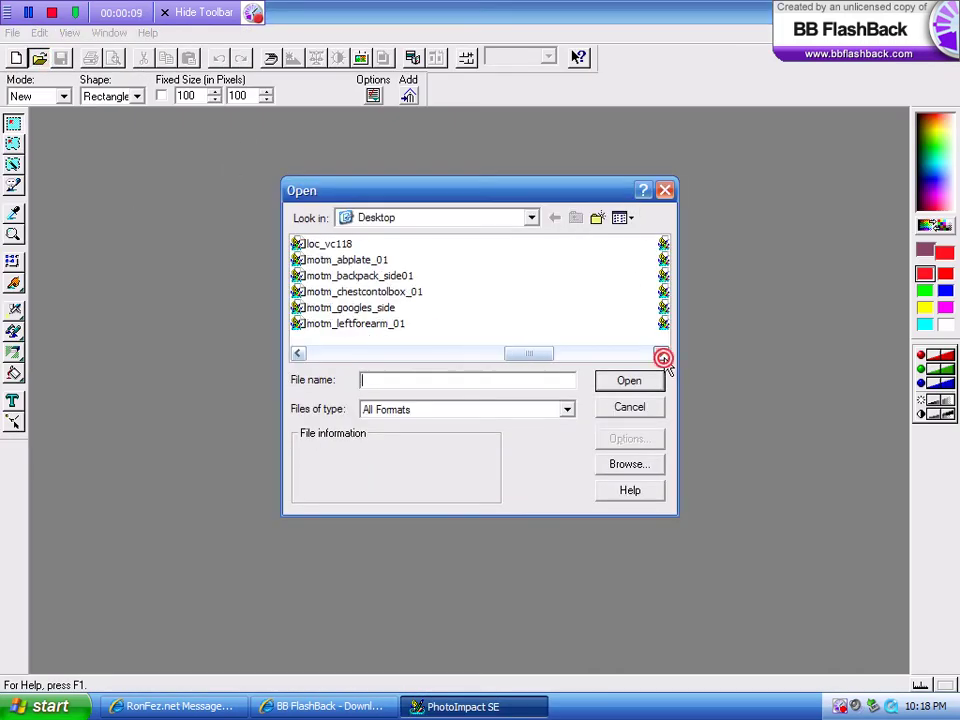
left_click(300, 357)
left_click(325, 275)
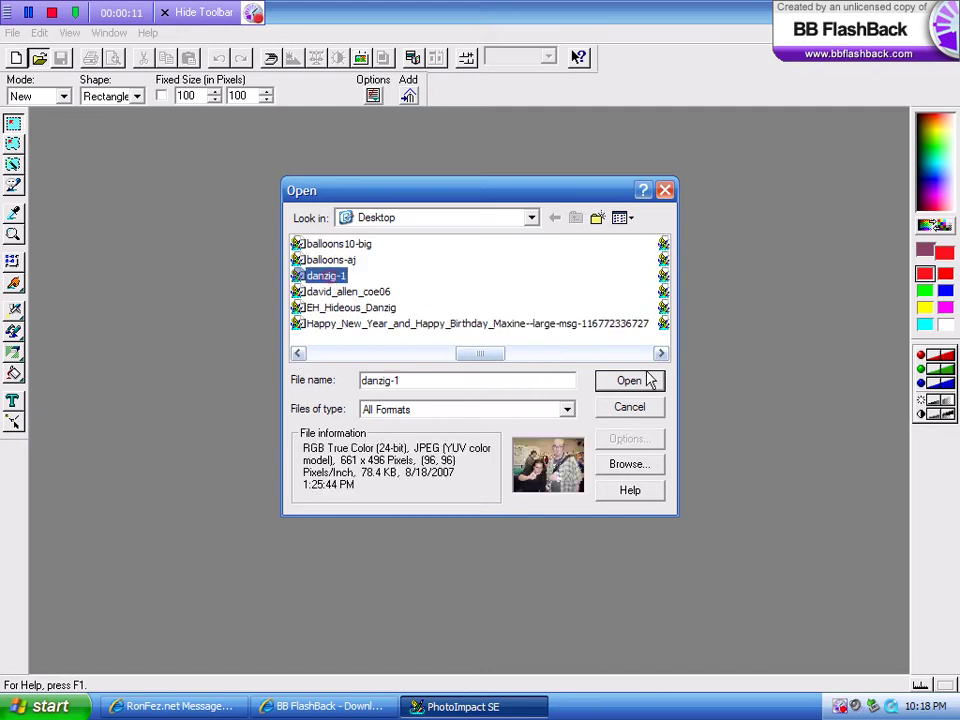
left_click(650, 379)
Step: Browse to desktop stuff > ron fez > FEZ FACE FOLDER in the Open dialog
left_click(38, 57)
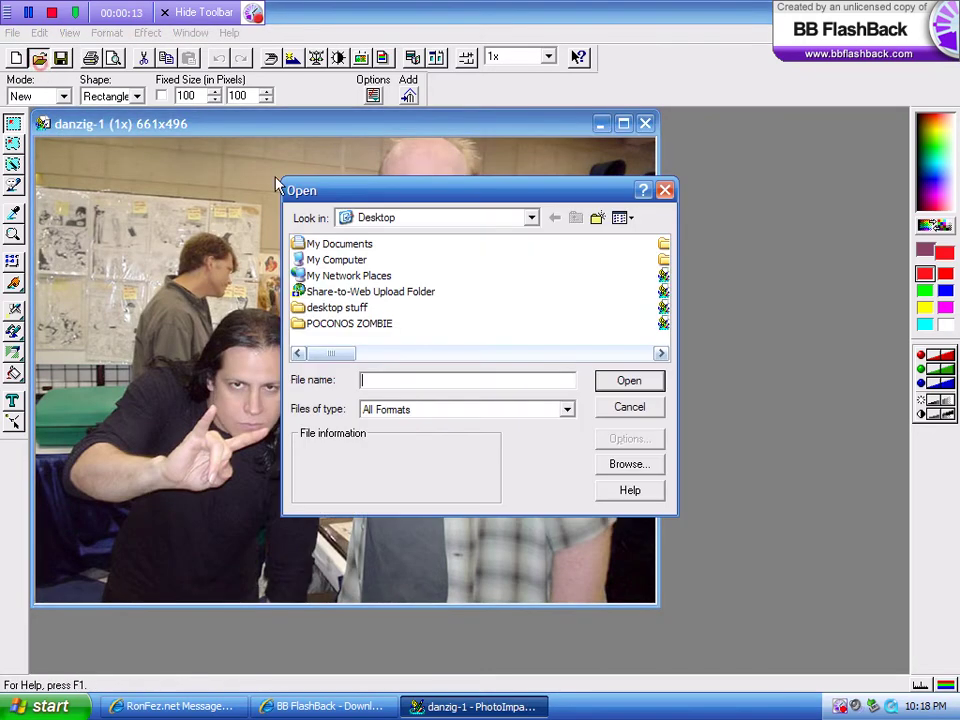
double_click(300, 308)
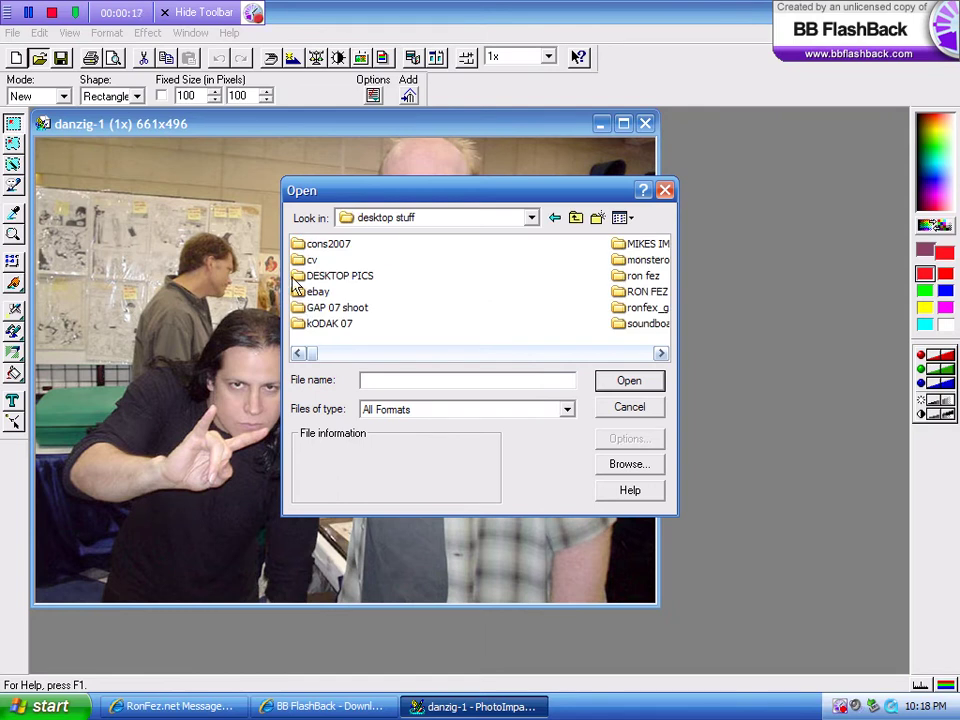
double_click(643, 275)
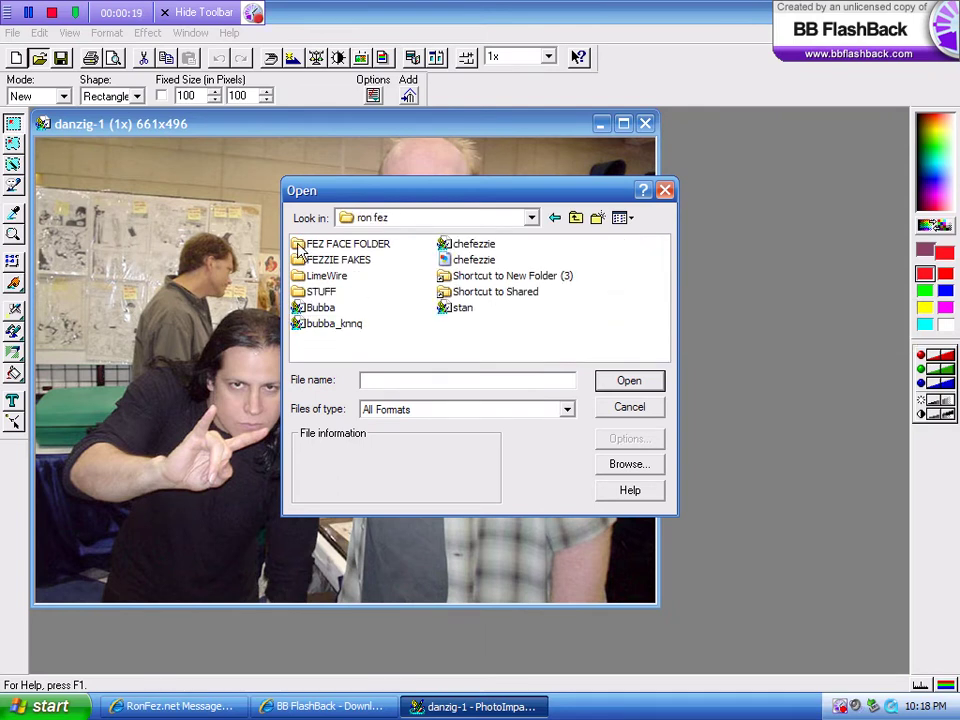
double_click(300, 244)
left_click(664, 354)
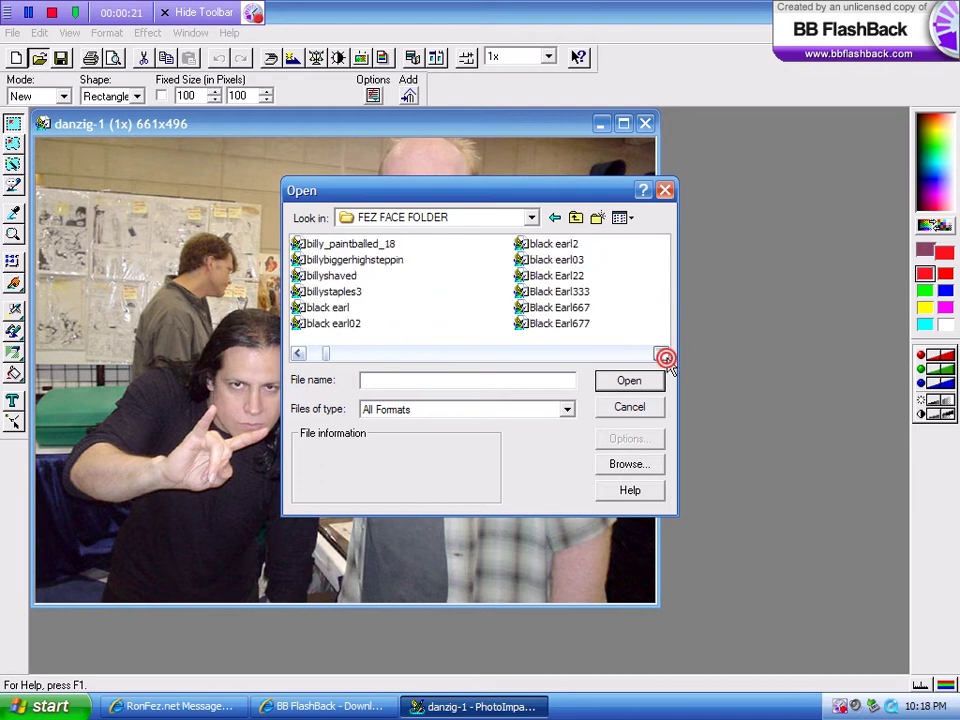
left_click(665, 357)
left_click(665, 357)
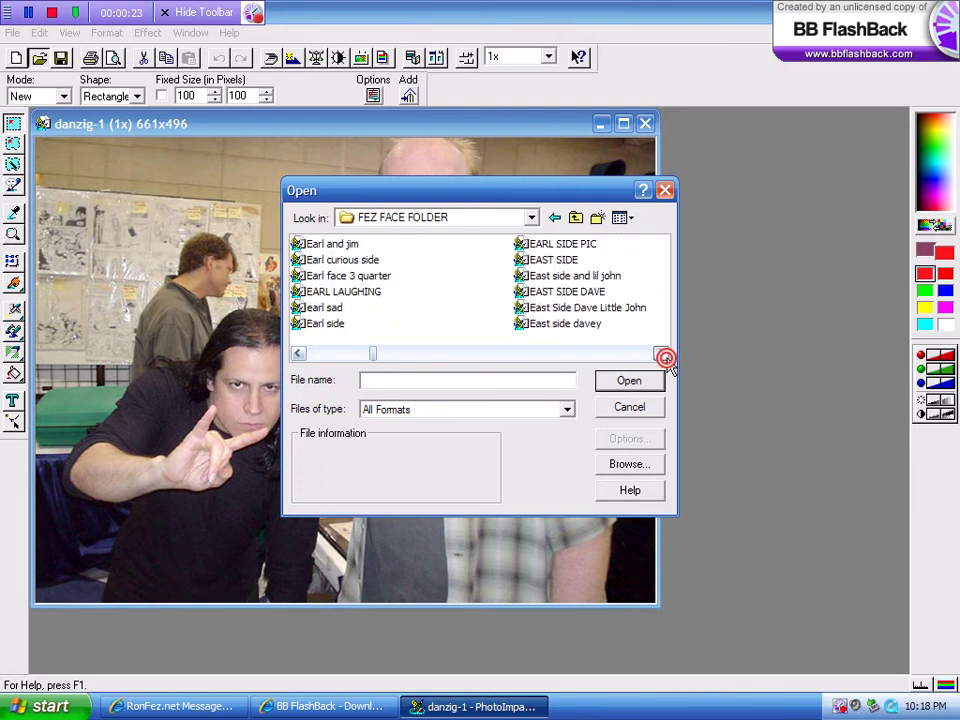
left_click(665, 357)
left_click(665, 357)
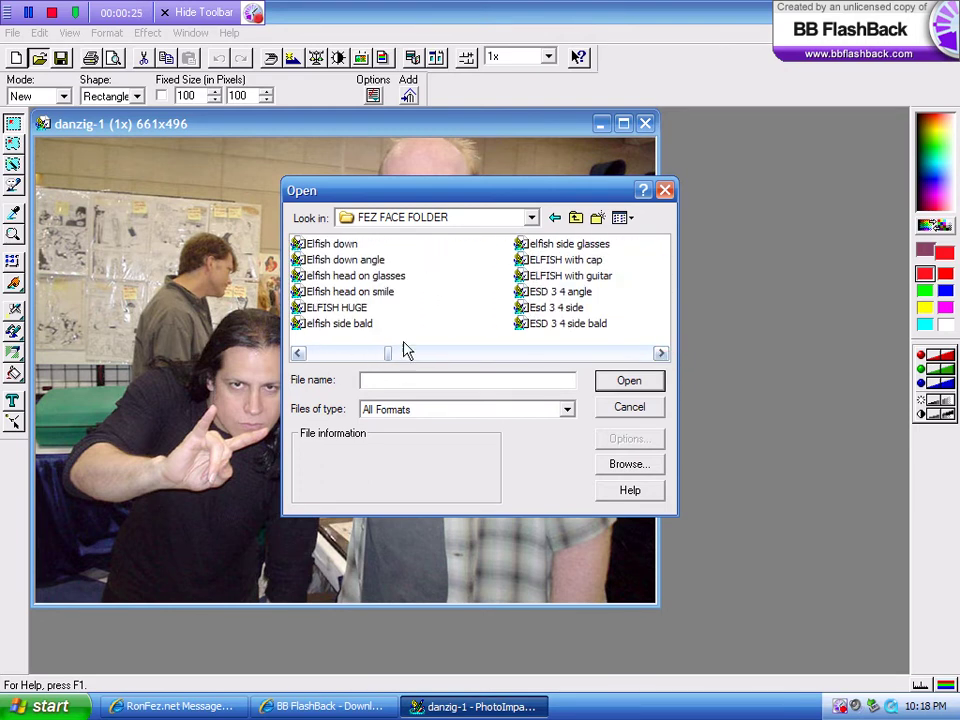
Step: Preview the face photos and open ESD BIG SMAIL
left_click(572, 295)
key("Down")
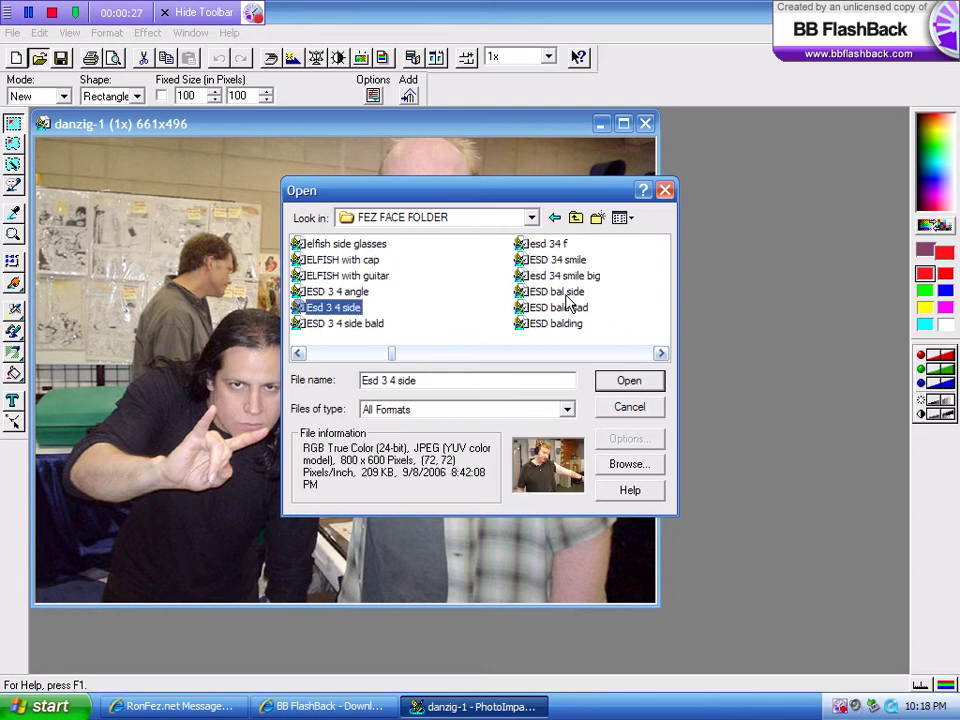
key("Down")
key("Down")
key("Down")
key("Down")
key("Down")
key("Down")
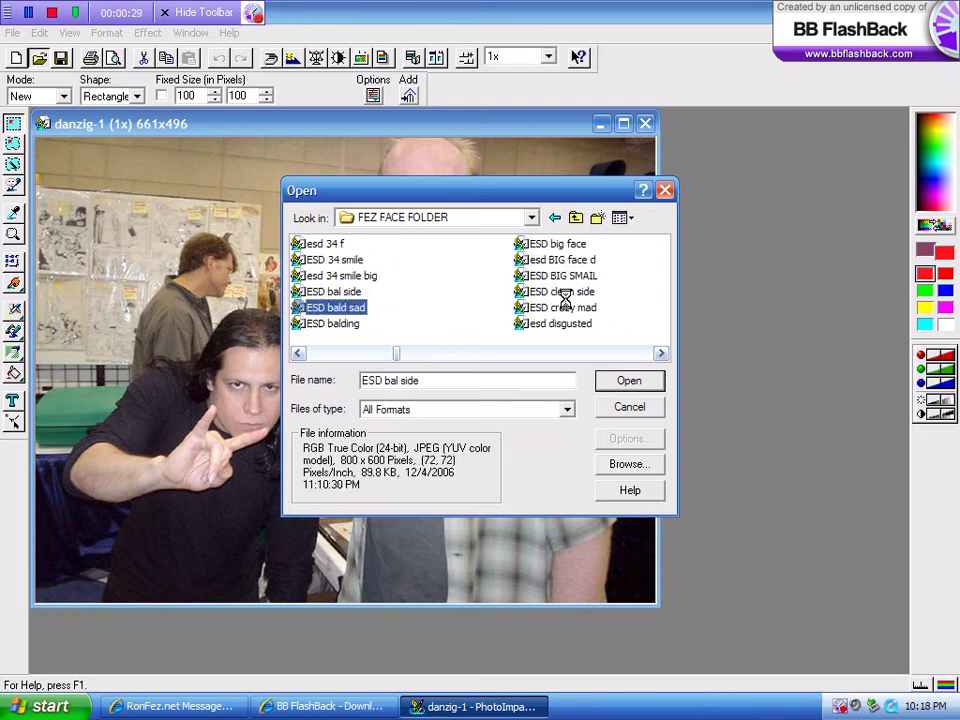
key("Down")
key("Down")
key("Down")
key("Down")
key("Down")
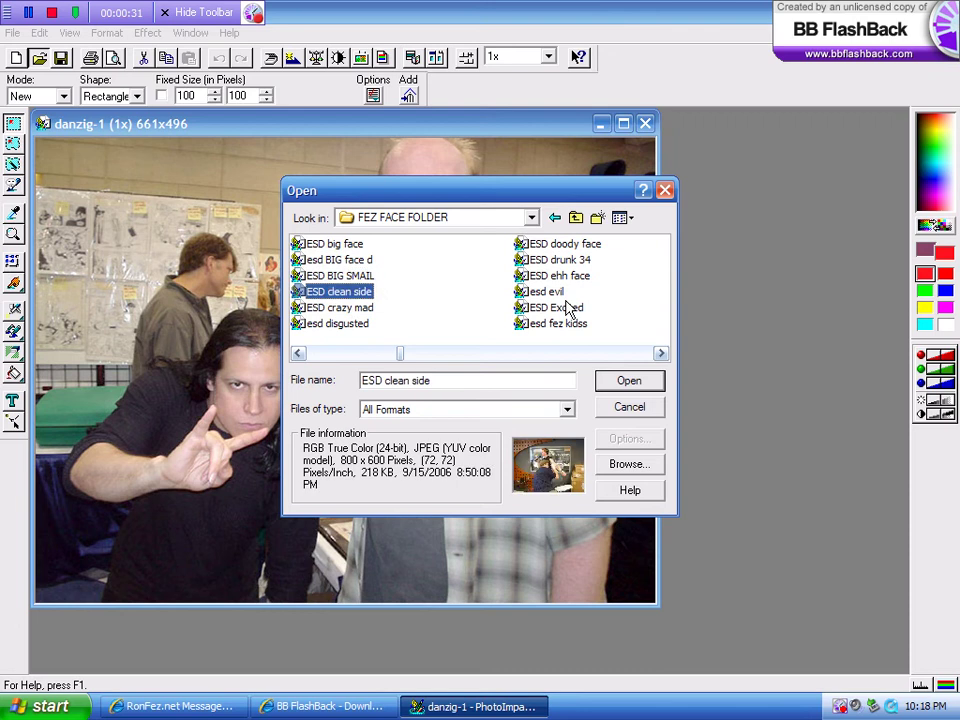
key("Up")
left_click(630, 383)
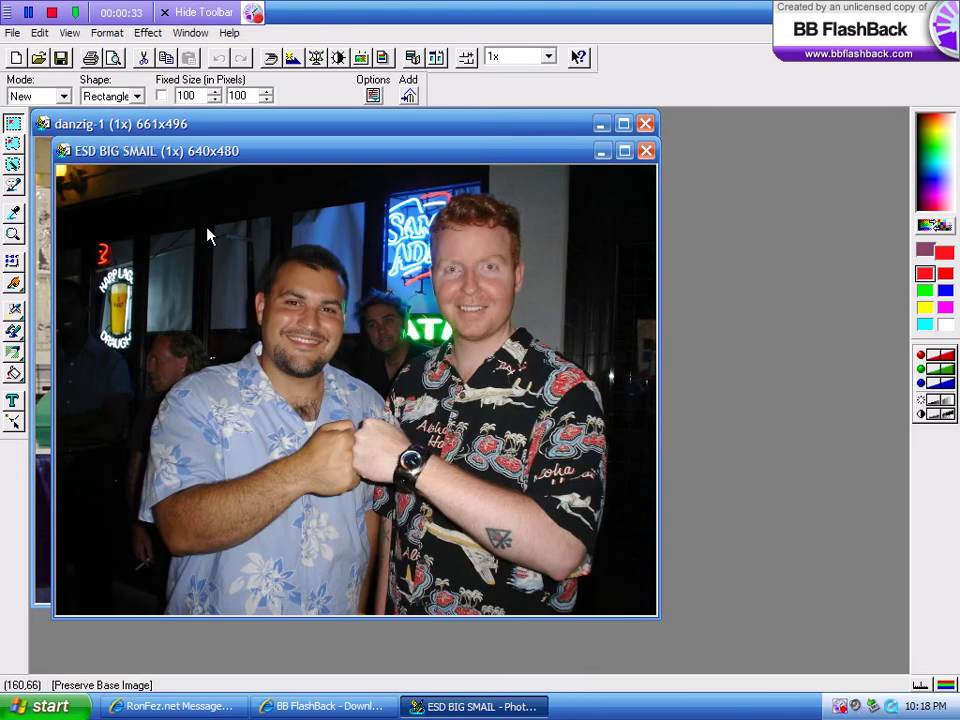
Step: Zoom in on the red-haired man and lasso-select his face
left_click(13, 235)
left_click(469, 281)
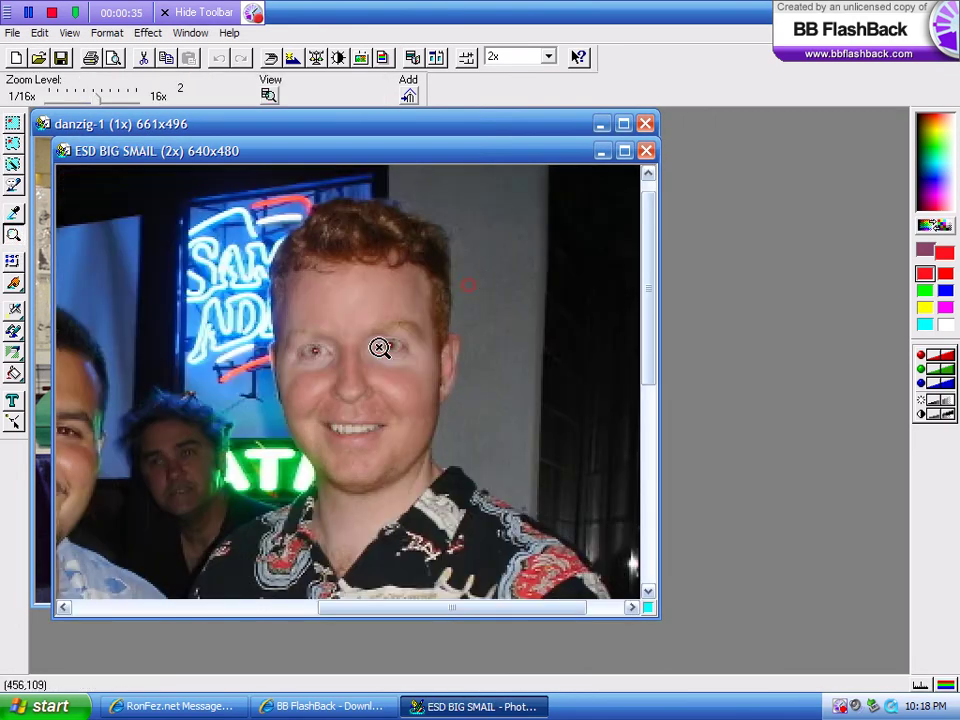
left_click(375, 380)
left_click(12, 143)
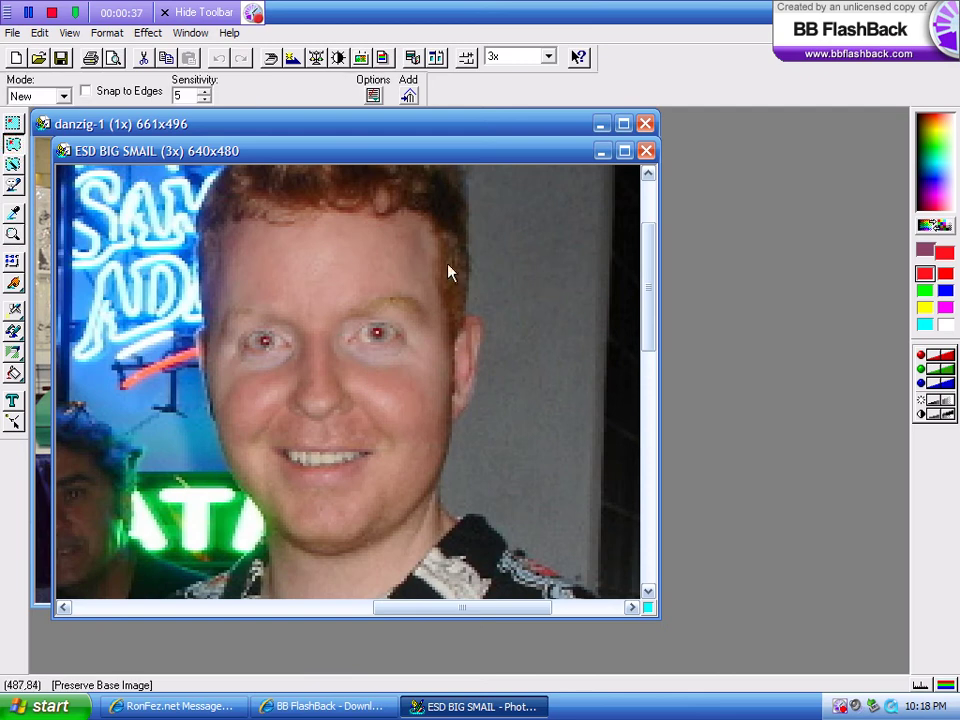
left_click(420, 253)
left_click(360, 521)
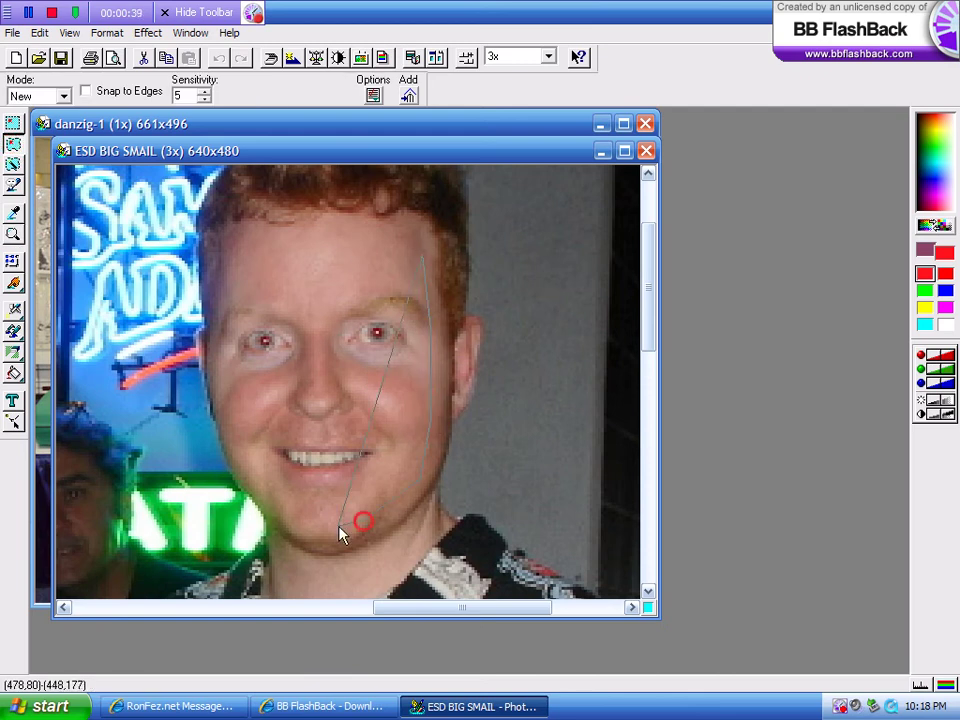
left_click(305, 523)
left_click(217, 302)
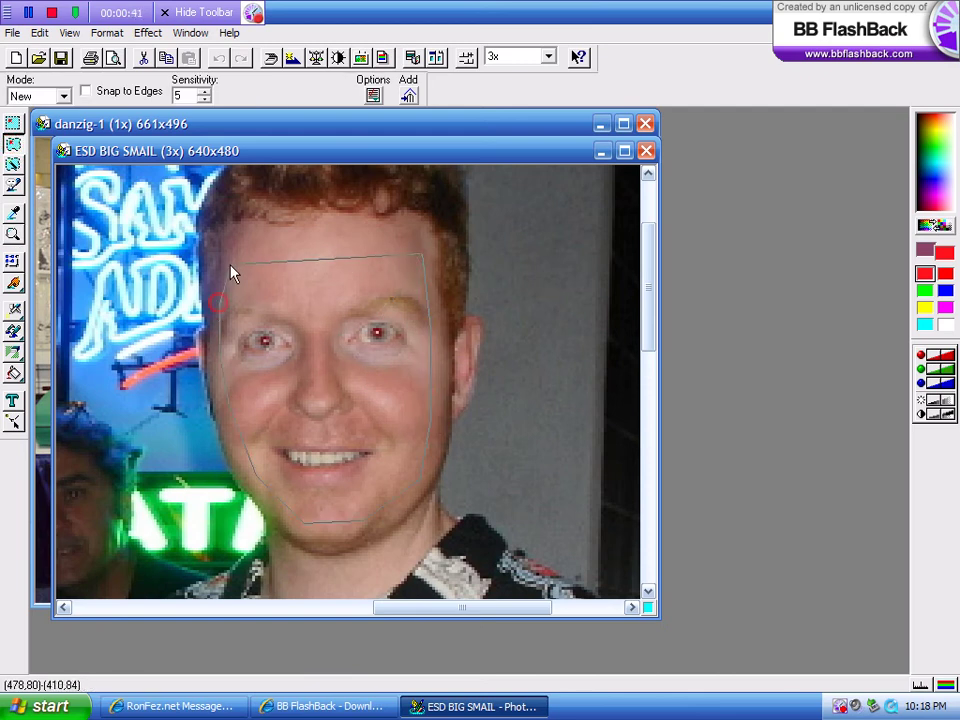
double_click(341, 222)
Step: Drag the face onto the bald man in danzig-1 and close ESD BIG SMAIL without saving
left_click_drag(337, 160, 515, 248)
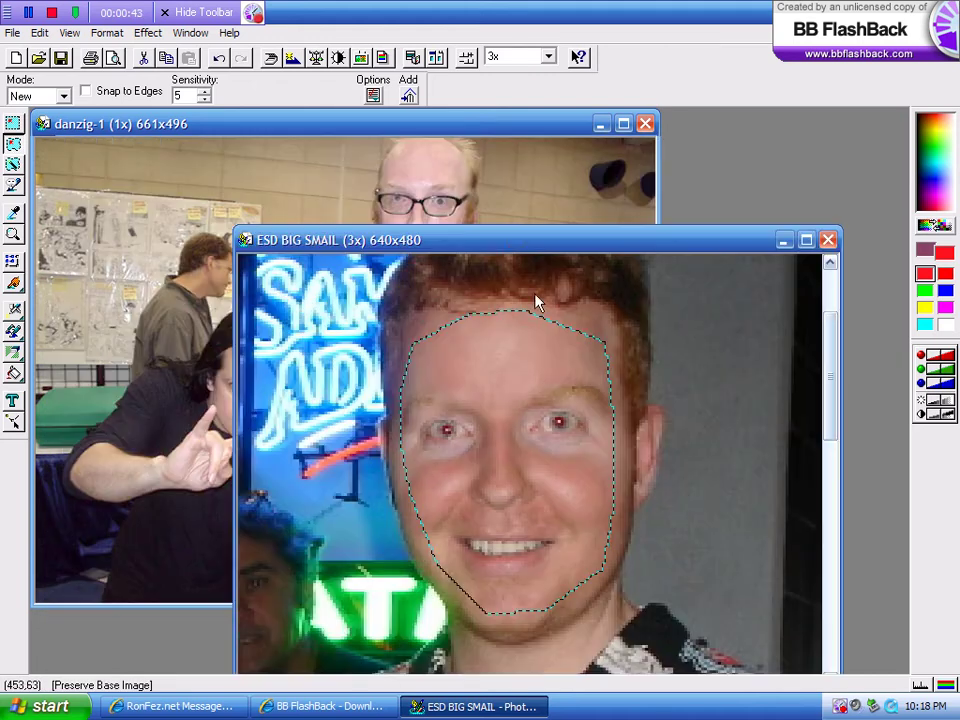
left_click_drag(540, 306, 440, 215)
left_click(829, 240)
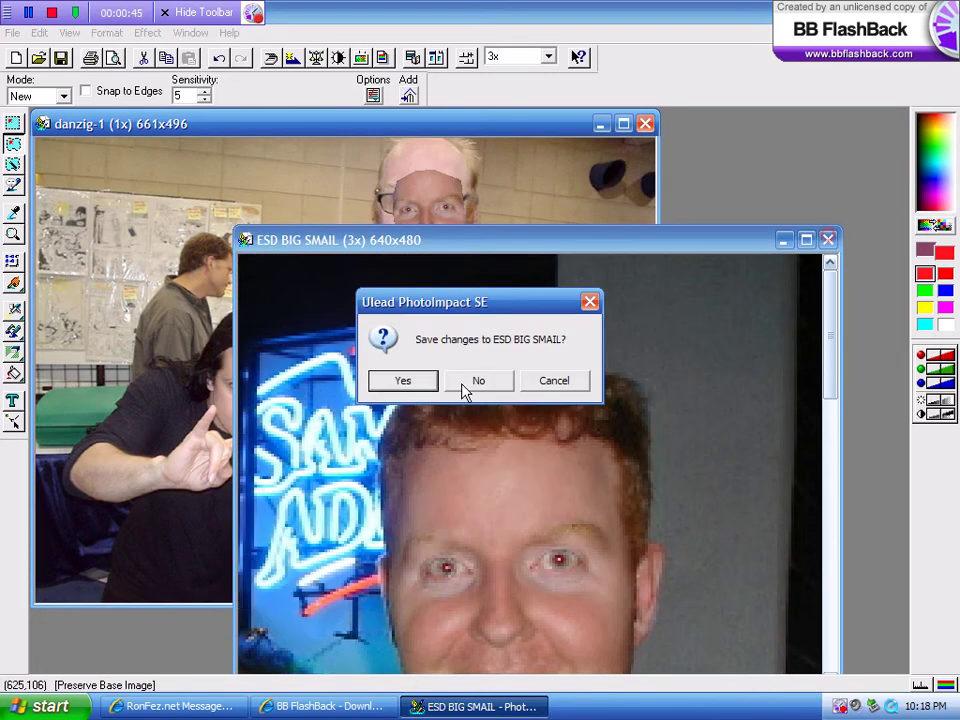
left_click(467, 389)
left_click_drag(430, 228, 416, 217)
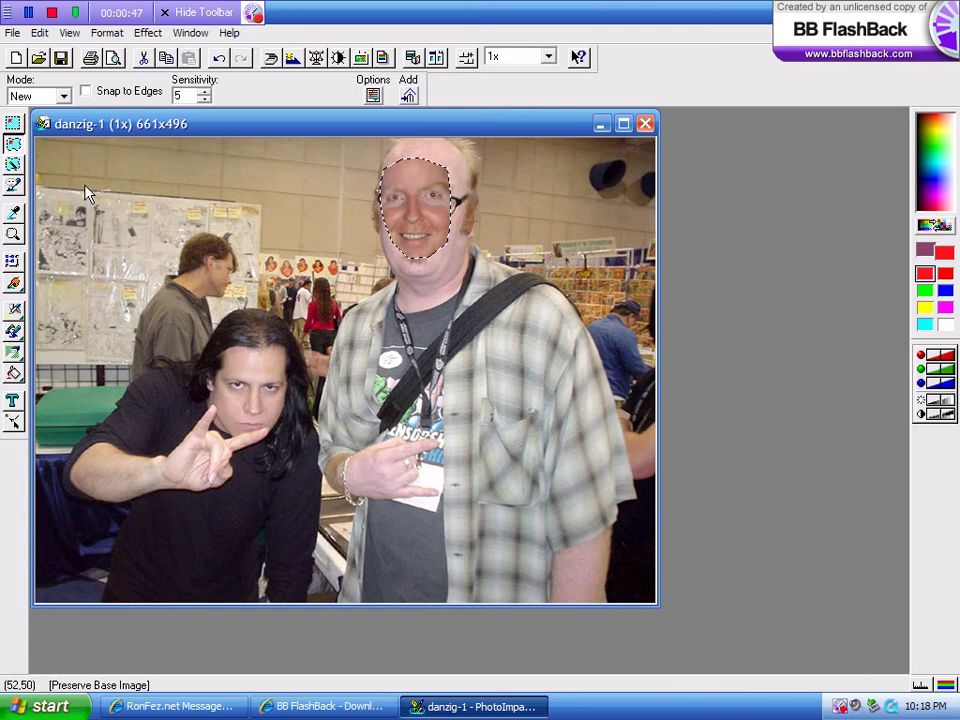
Step: Copy the bald man's original head into a new Untitled-1 image
left_click(13, 122)
left_click_drag(507, 318, 335, 139)
left_click_drag(436, 154, 722, 165)
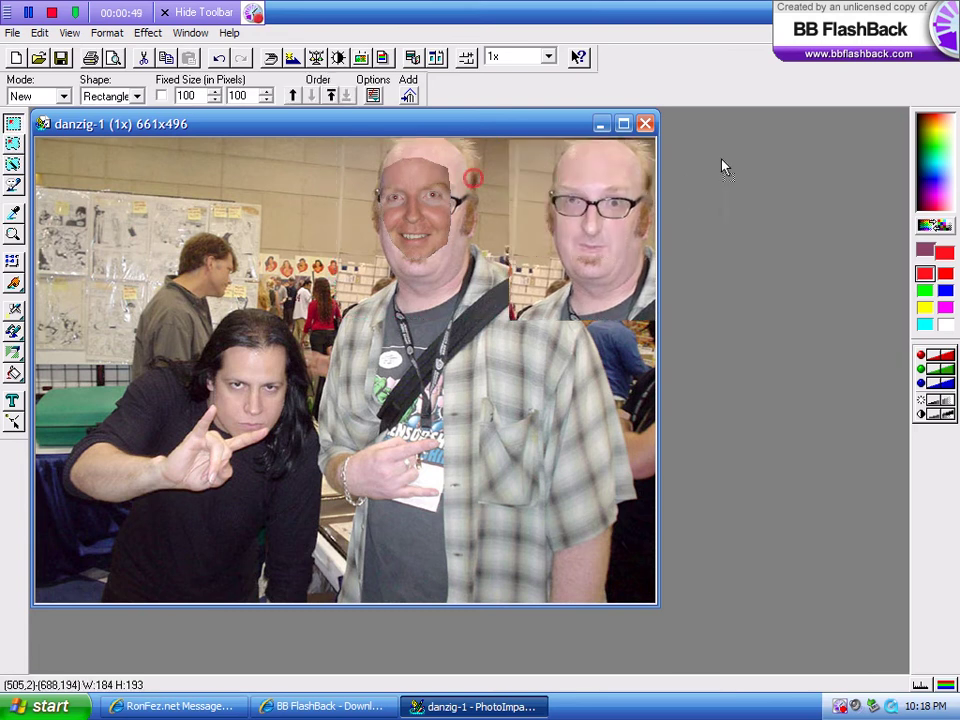
Step: Stretch the pasted face taller toward the chin and tilt it slightly
left_click(402, 240)
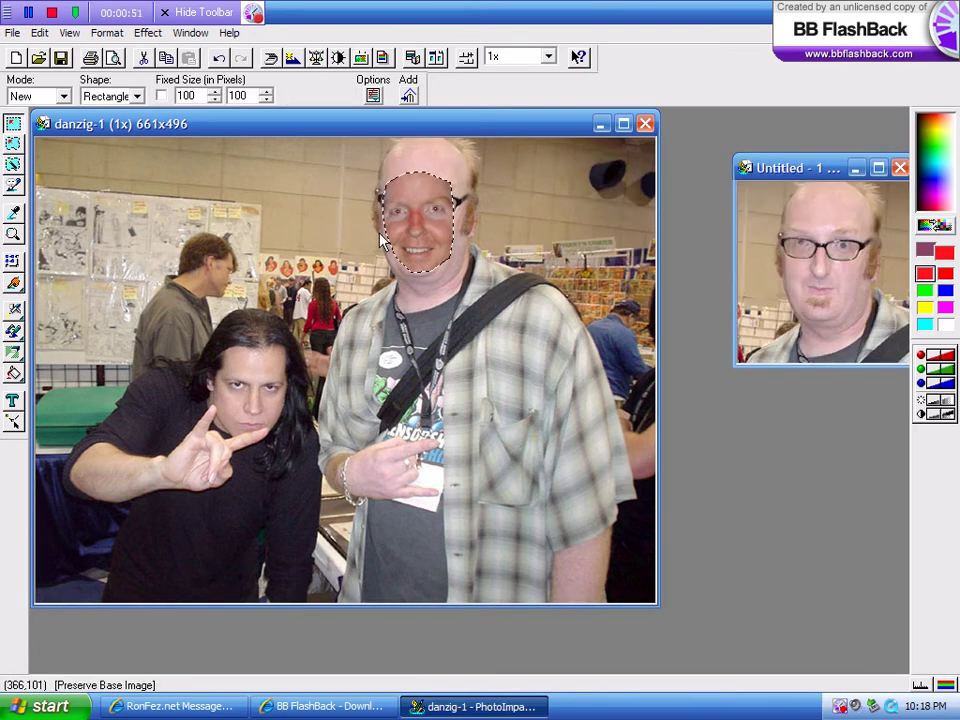
left_click(13, 260)
left_click_drag(418, 272, 418, 290)
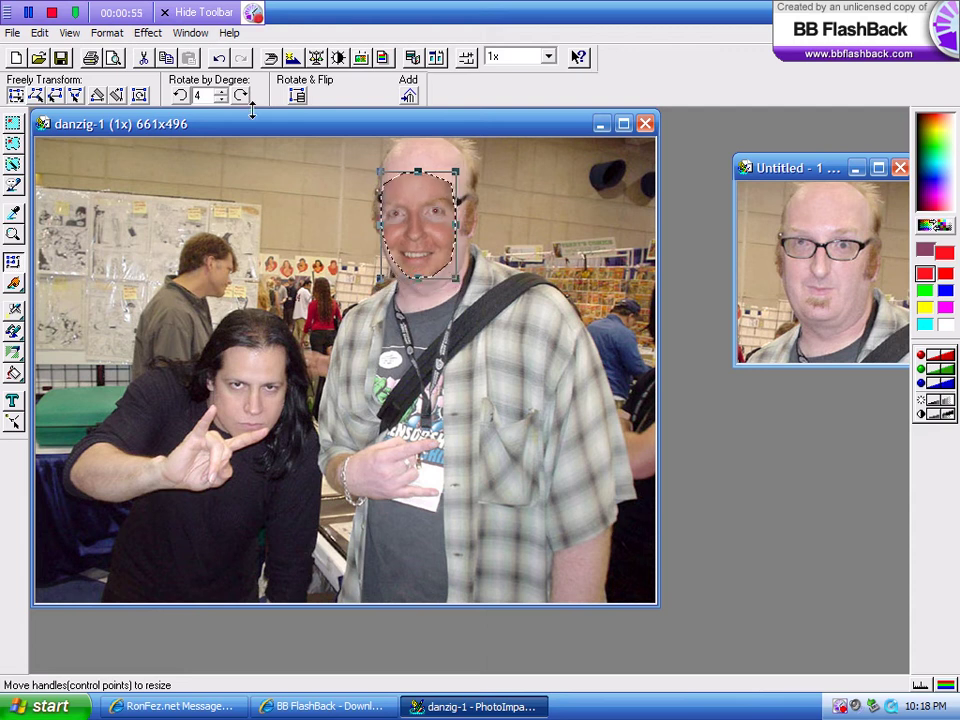
left_click(139, 95)
left_click_drag(375, 235, 376, 273)
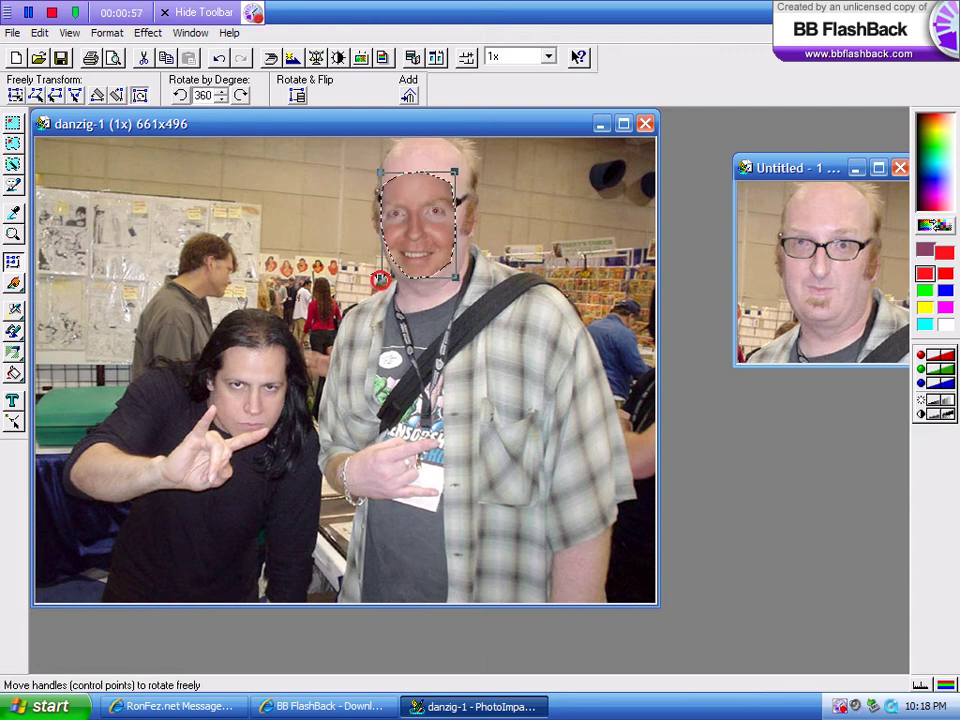
left_click(13, 143)
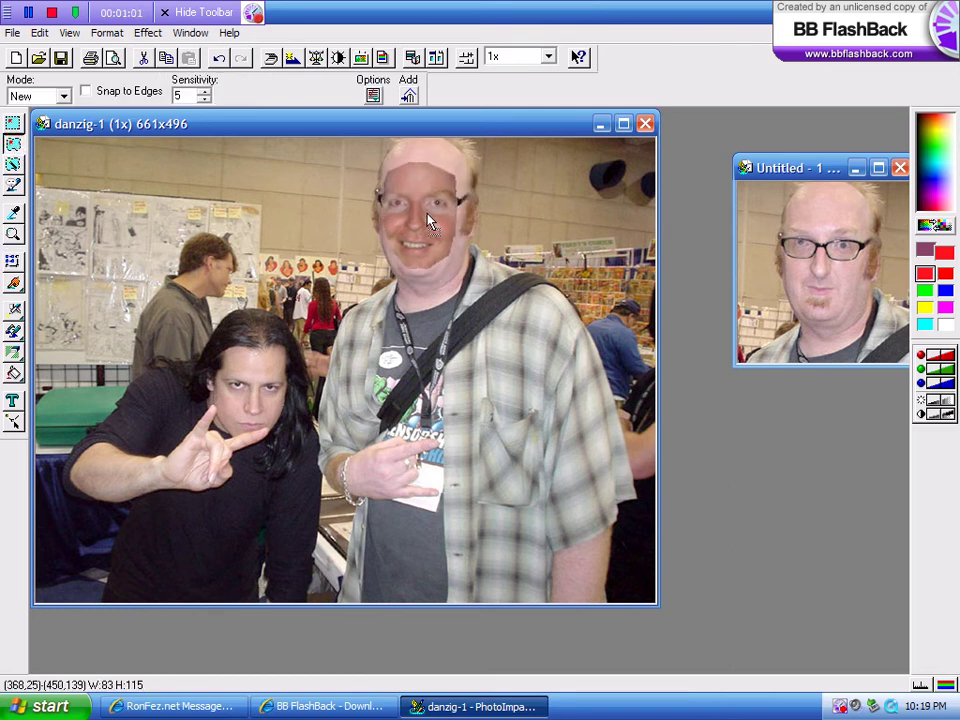
Step: Make the face object semi-transparent in Object Properties and nudge it slightly up
double_click(420, 213)
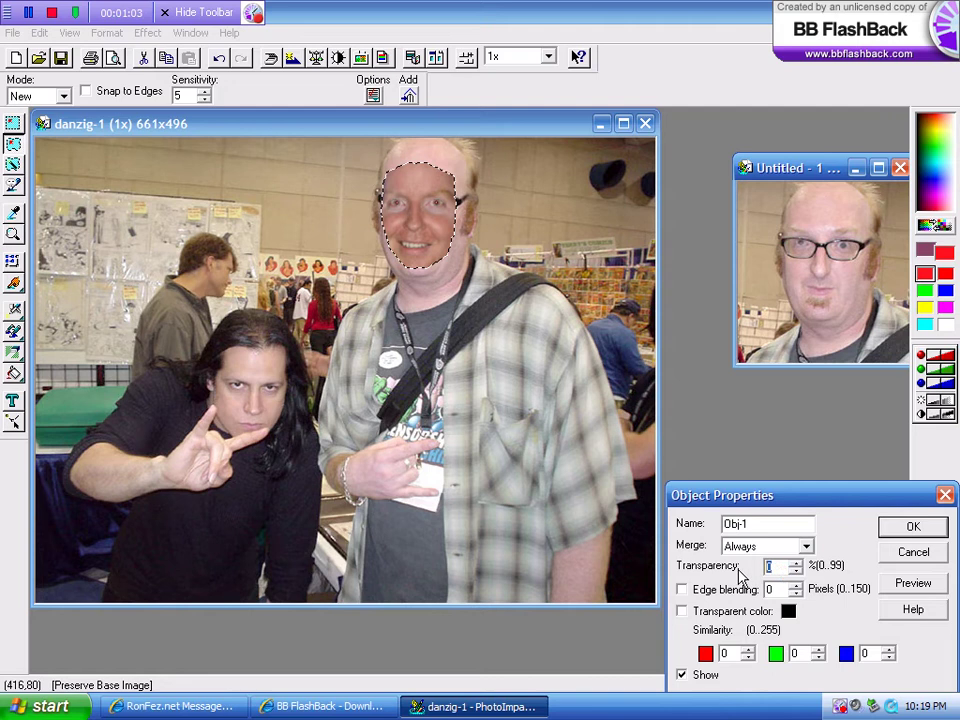
type("50")
left_click(911, 527)
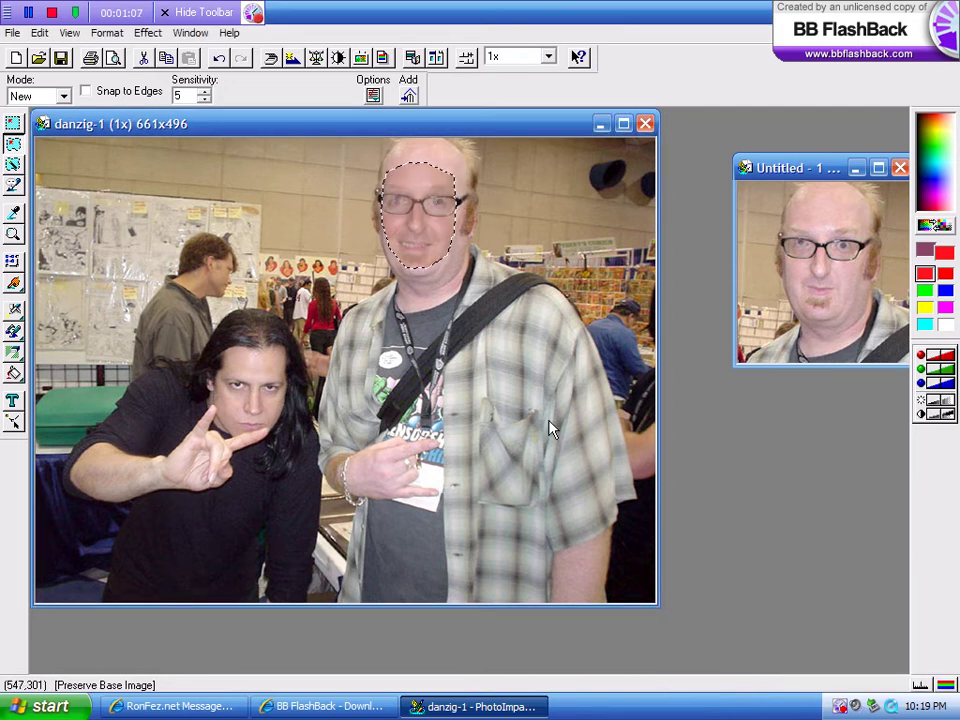
left_click(424, 213)
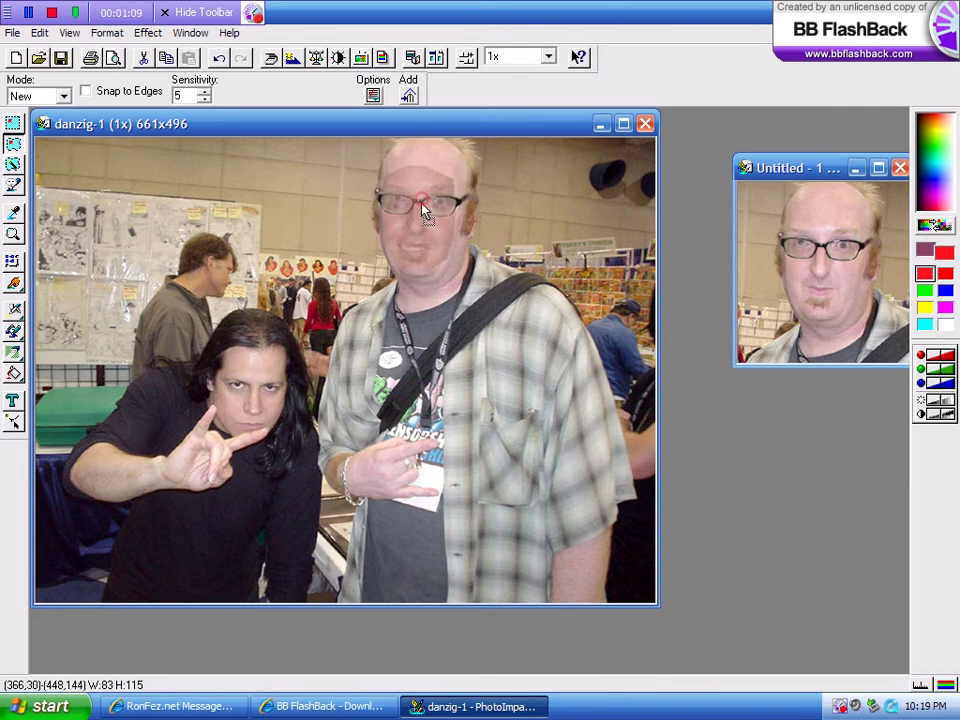
left_click_drag(424, 212, 426, 205)
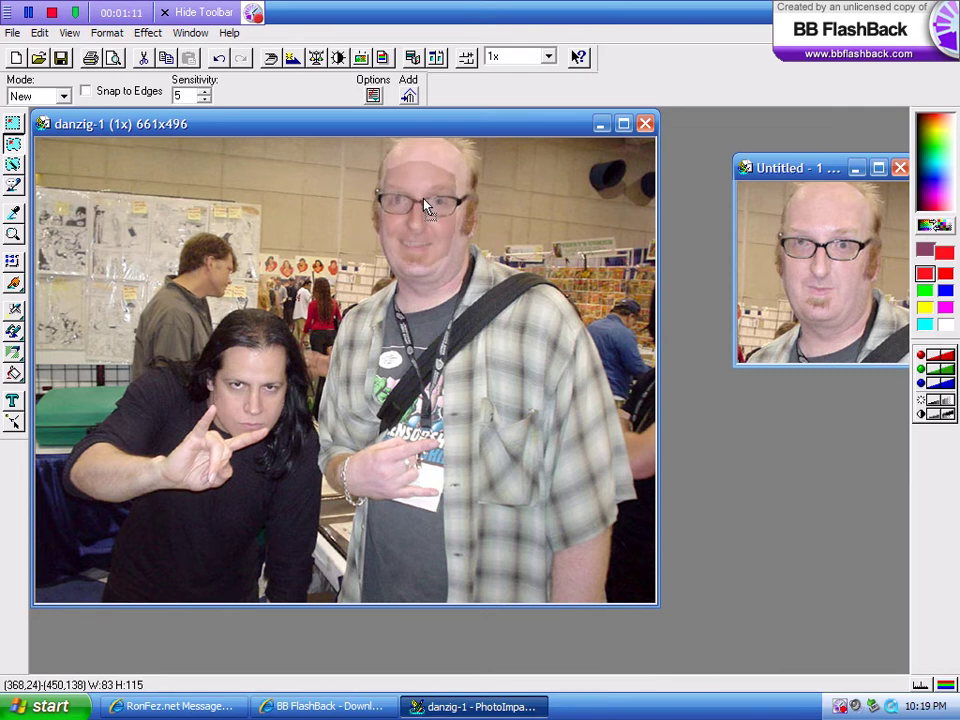
Step: Select the pasted face with the Pick tool, nudge it up and right, and confirm its properties
left_click(13, 260)
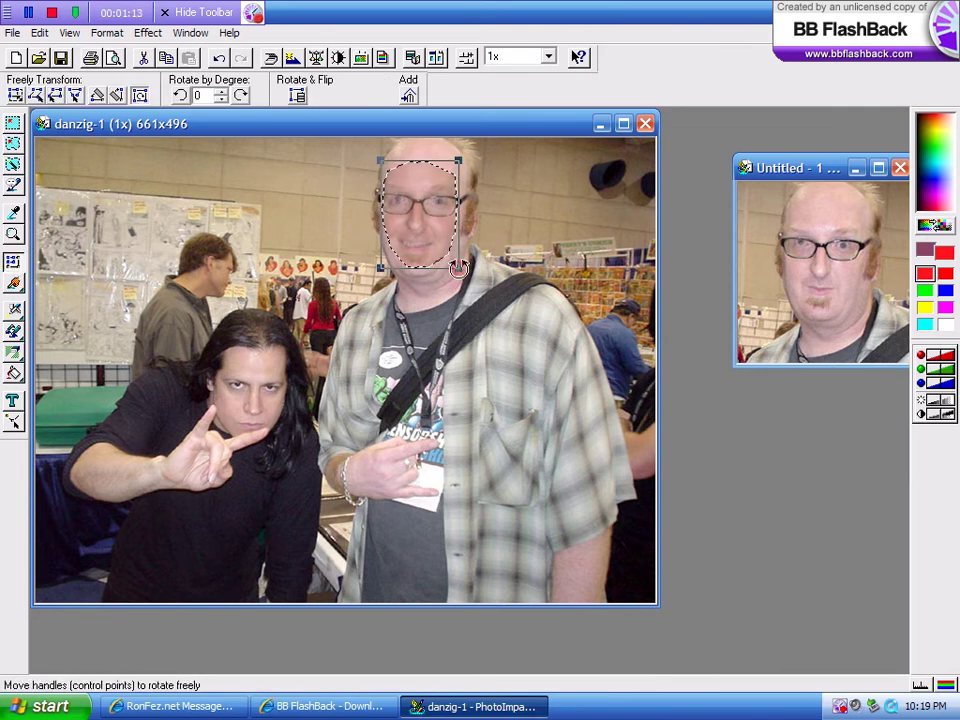
left_click(13, 143)
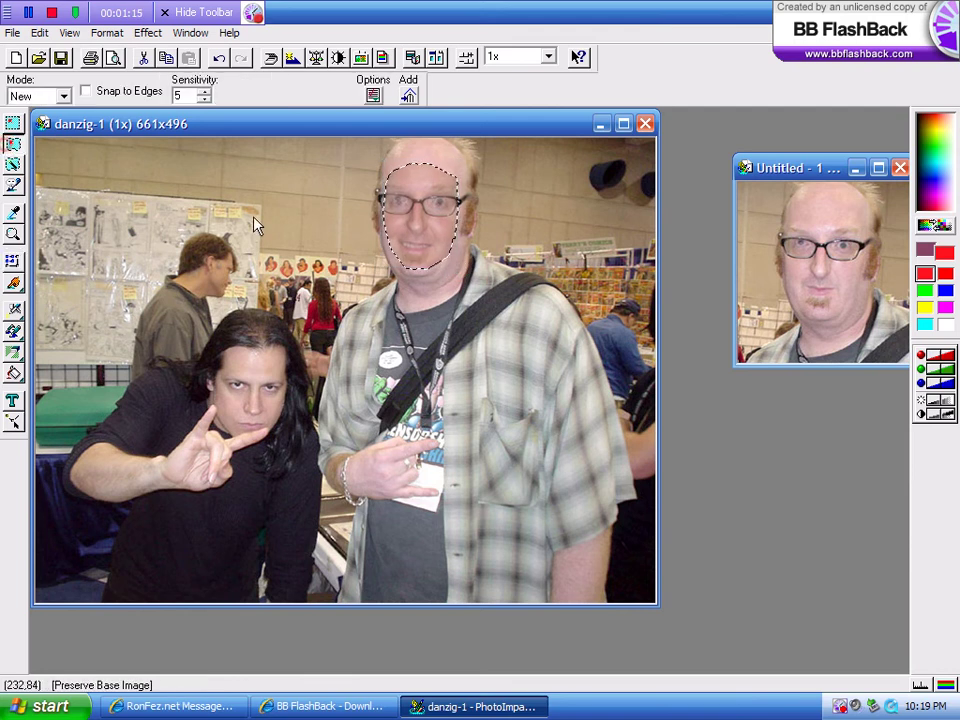
left_click(445, 246)
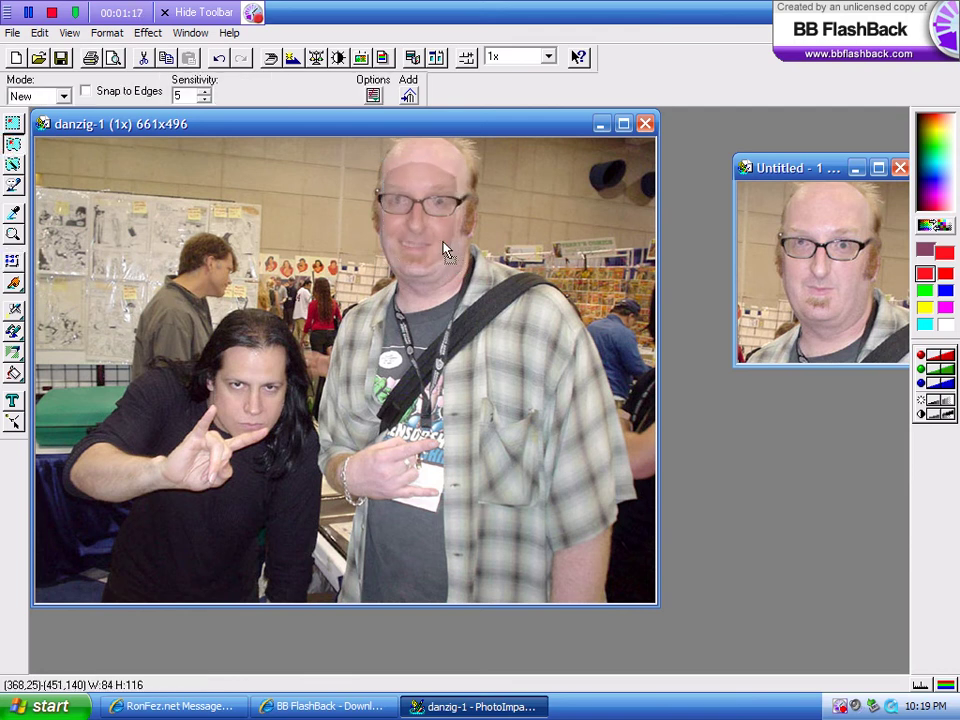
left_click_drag(442, 241, 446, 236)
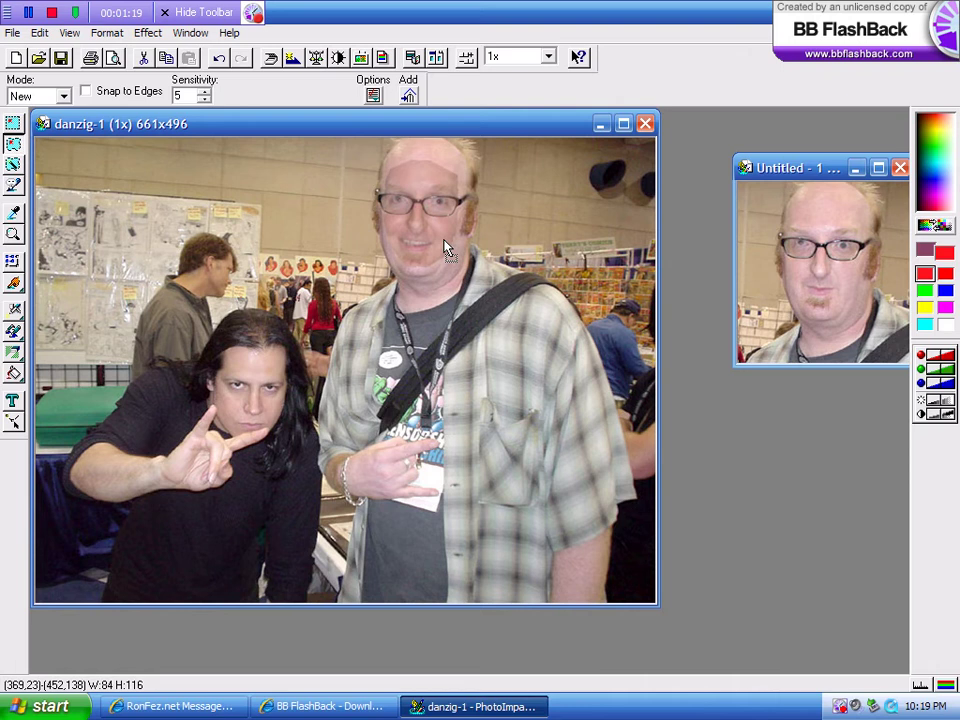
double_click(447, 248)
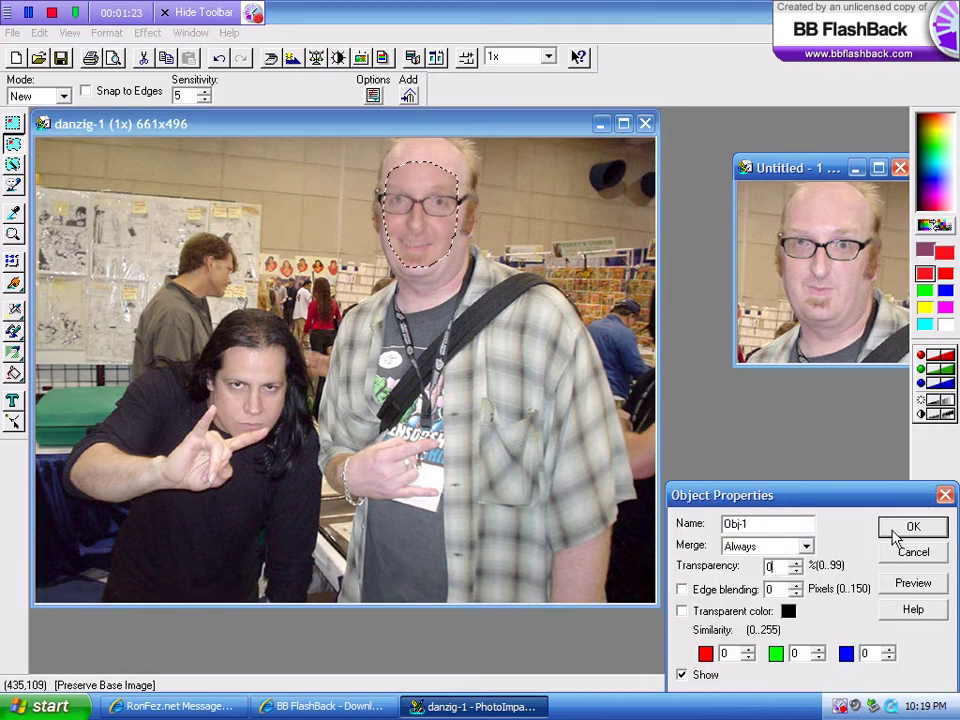
left_click(893, 530)
Step: Set the face's gamma to 1.37, raise contrast, and lower Blue channel brightness
left_click(339, 57)
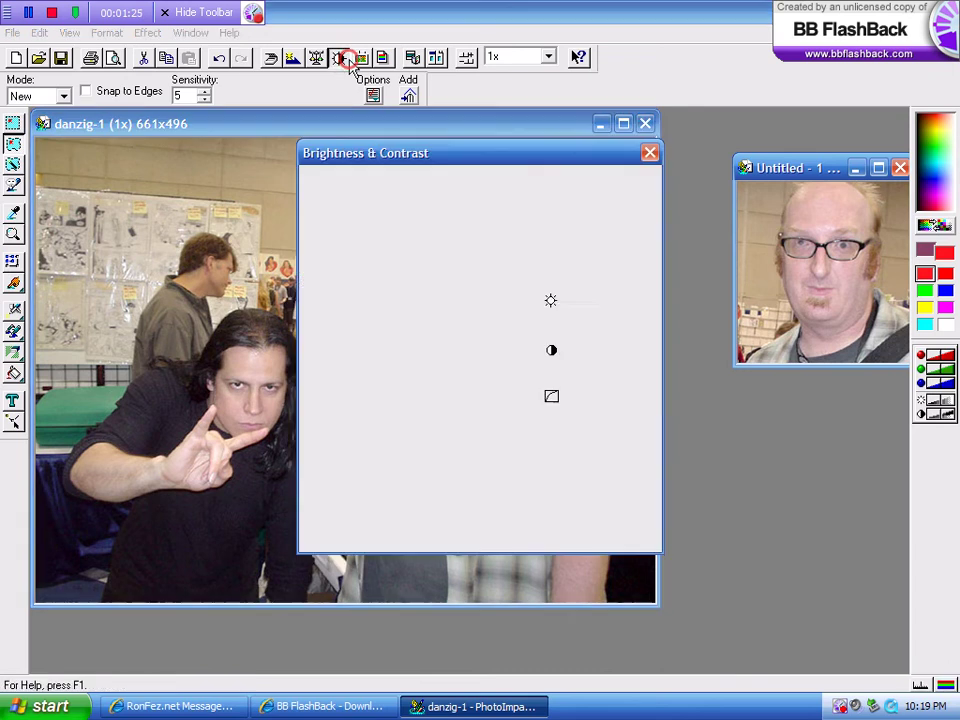
left_click_drag(446, 150, 206, 155)
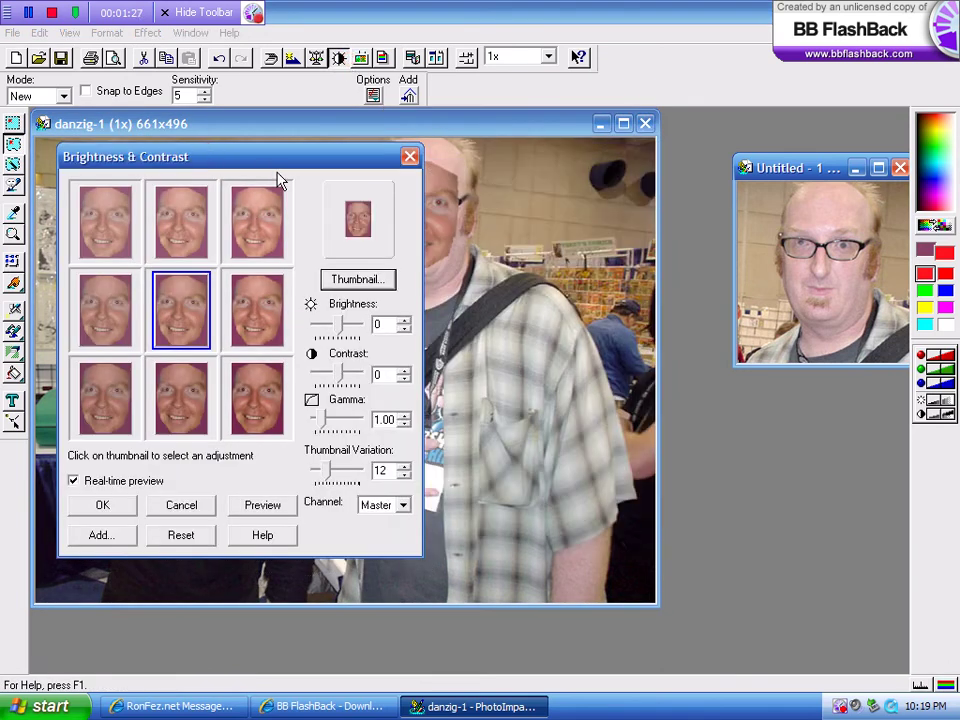
left_click_drag(284, 157, 167, 105)
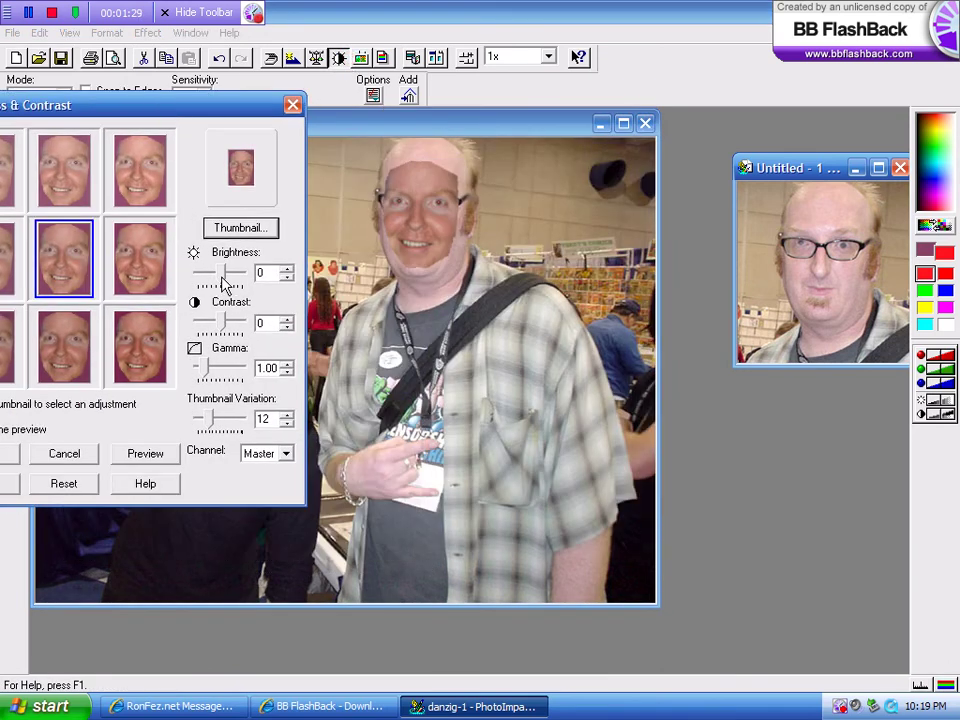
left_click(207, 372)
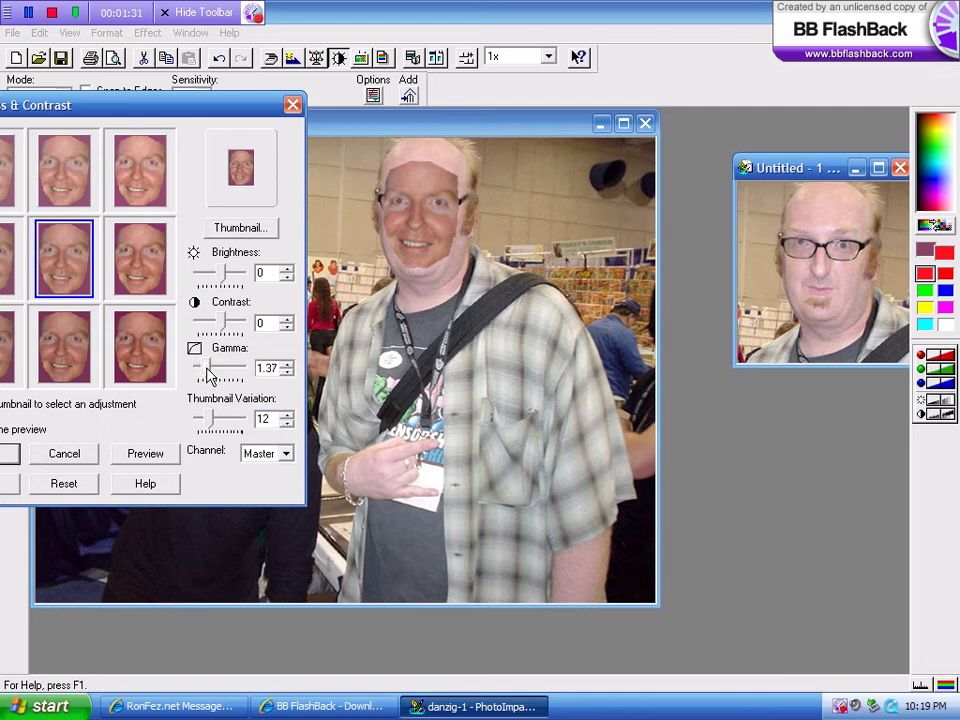
left_click_drag(221, 325, 223, 326)
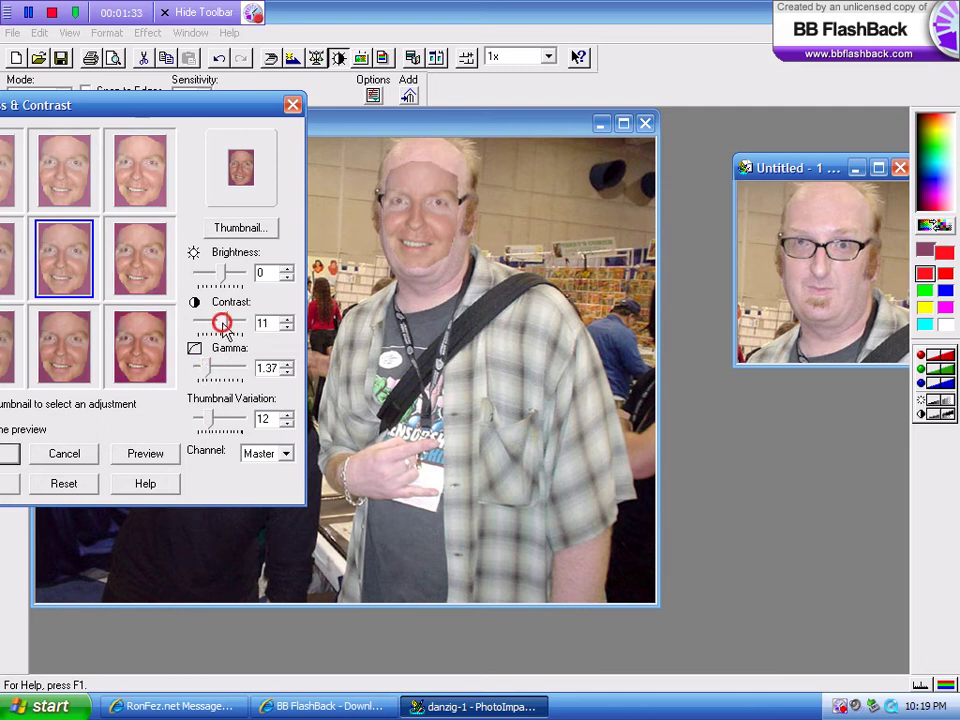
left_click(285, 452)
left_click(268, 508)
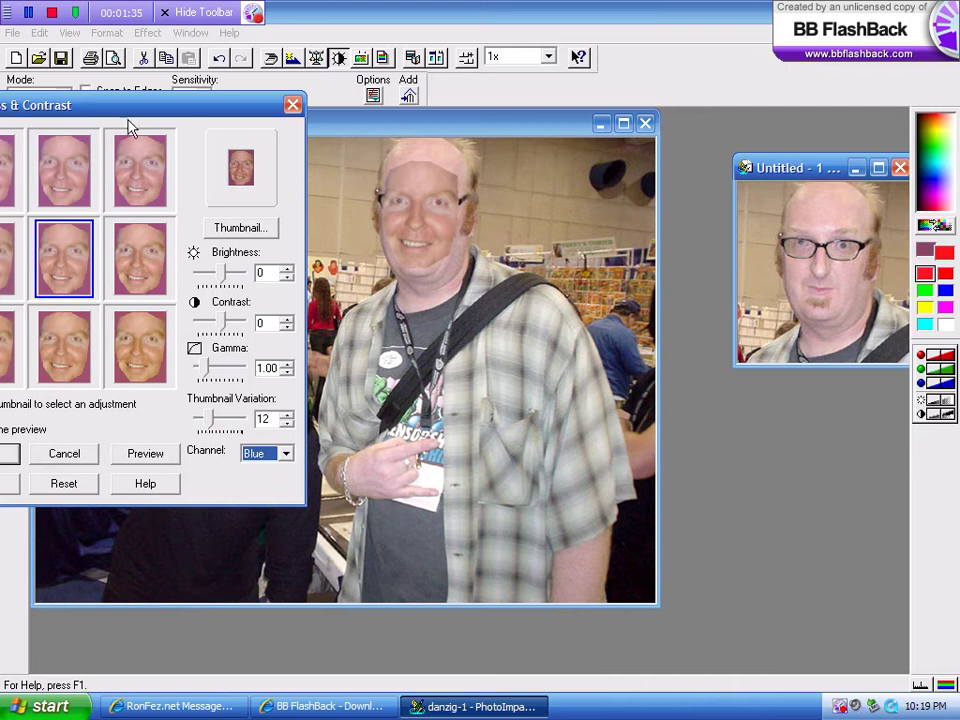
left_click_drag(130, 112, 155, 120)
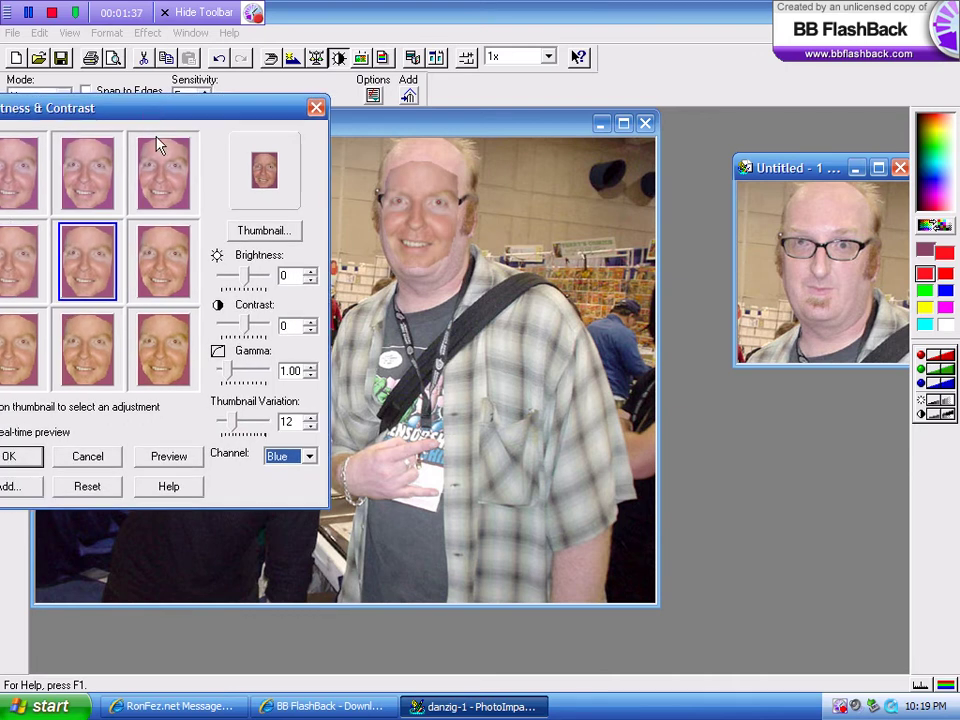
left_click(309, 283)
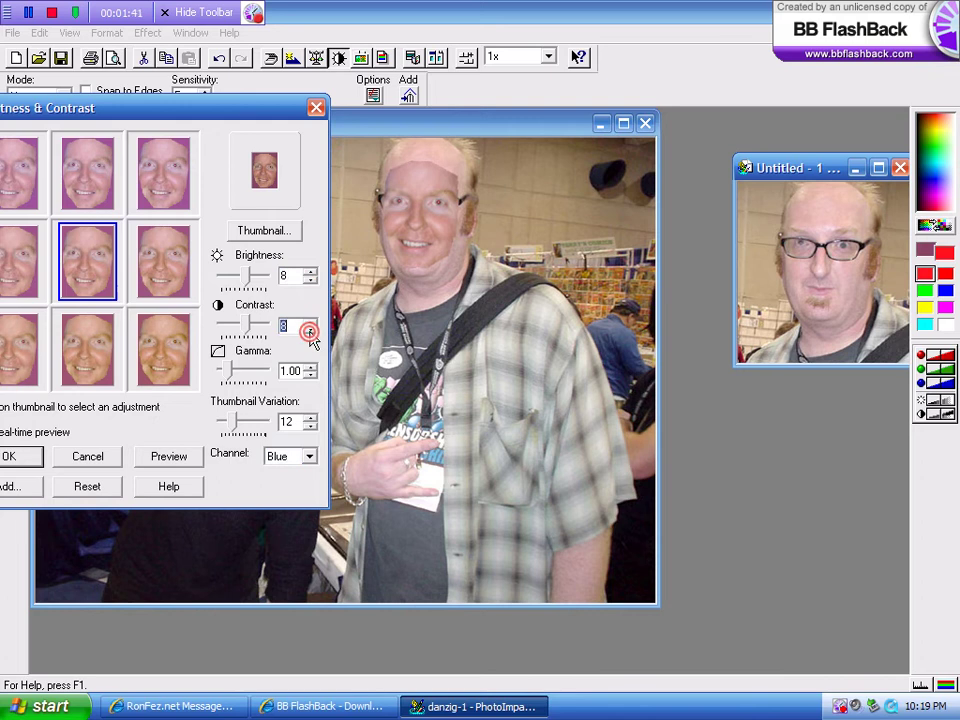
left_click(66, 455)
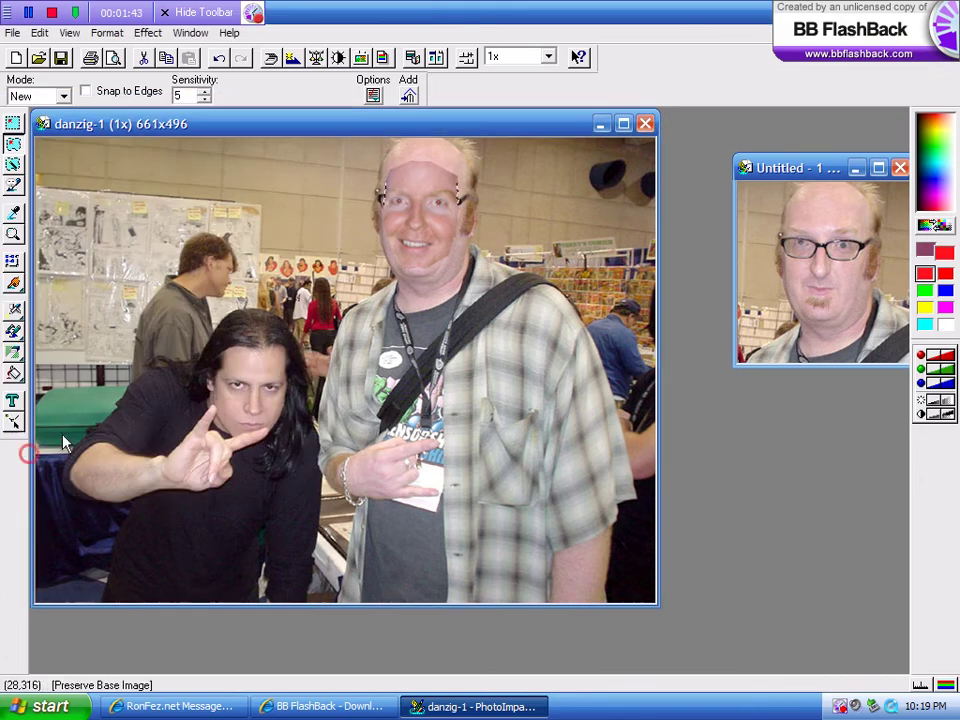
Step: Sharpen the face with default Sharpen settings, then reopen Brightness & Contrast
left_click(148, 33)
mouse_move(180, 77)
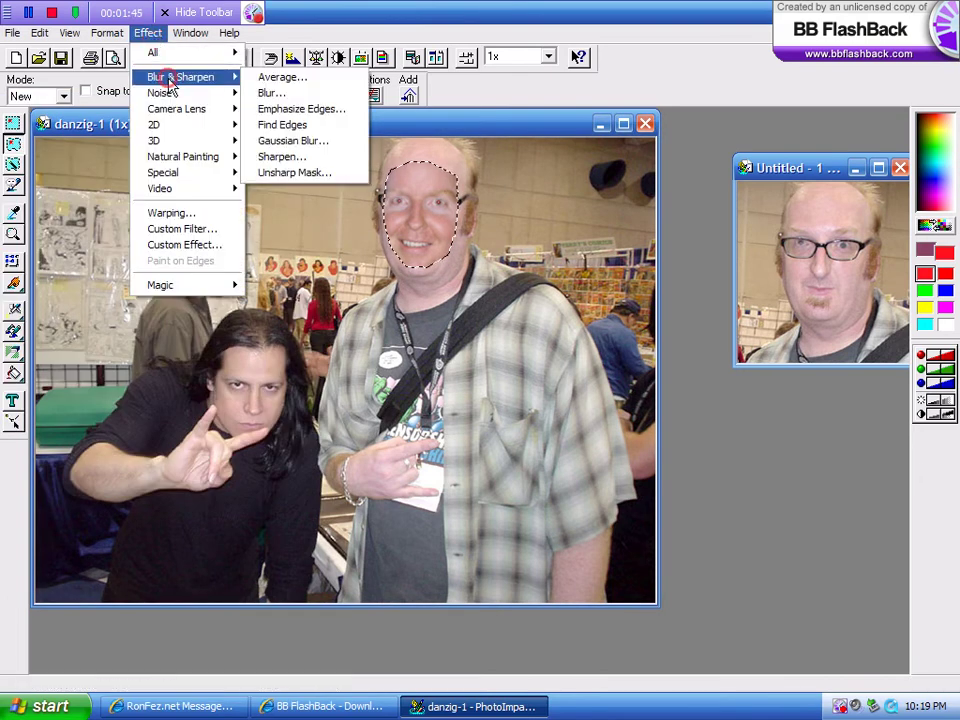
left_click(312, 157)
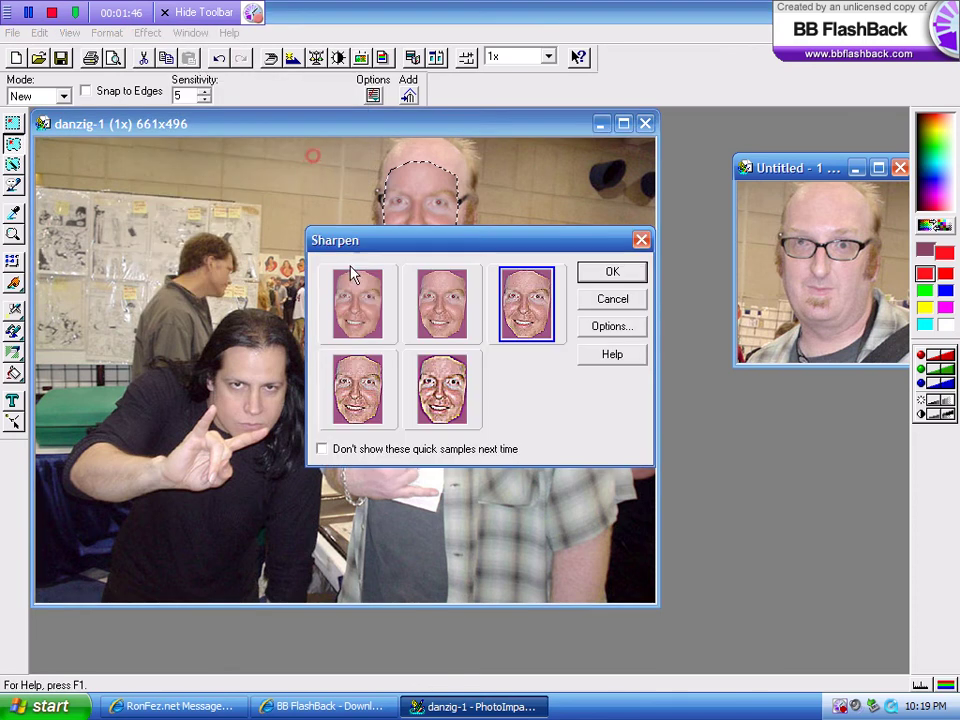
left_click(605, 279)
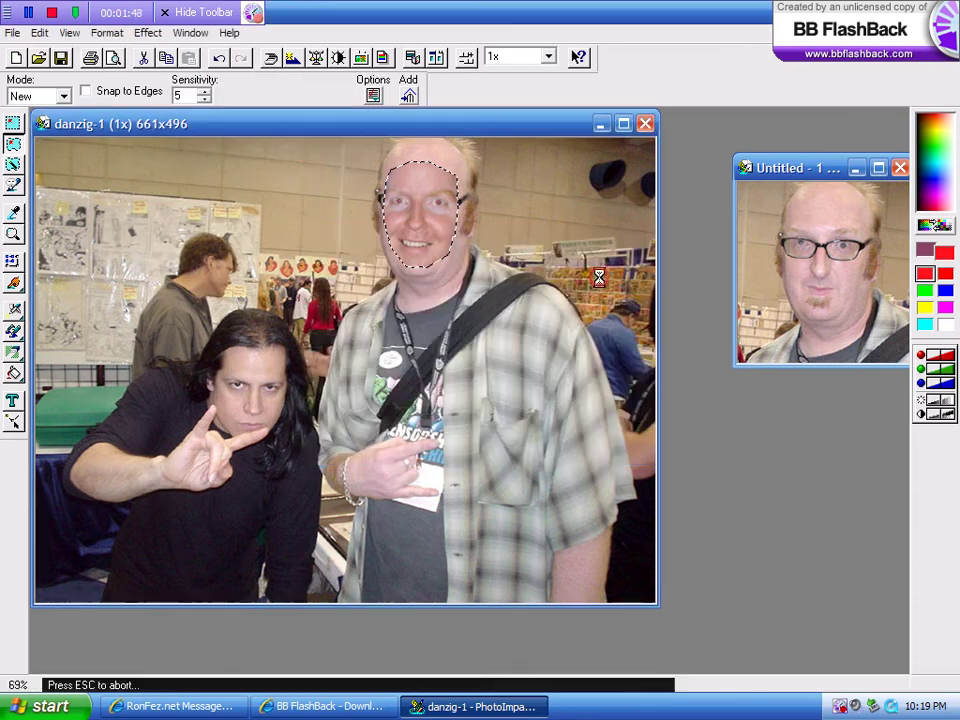
left_click(337, 57)
left_click_drag(456, 146, 183, 146)
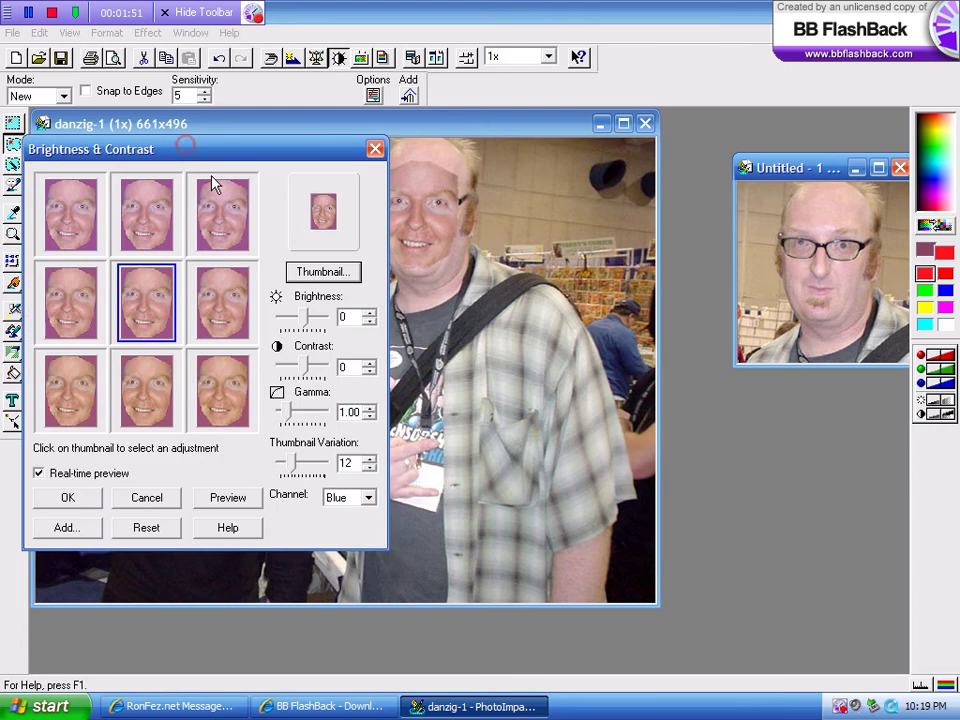
Step: Give the Green channel brightness 6 and contrast -3
left_click_drag(273, 152, 235, 146)
left_click(316, 491)
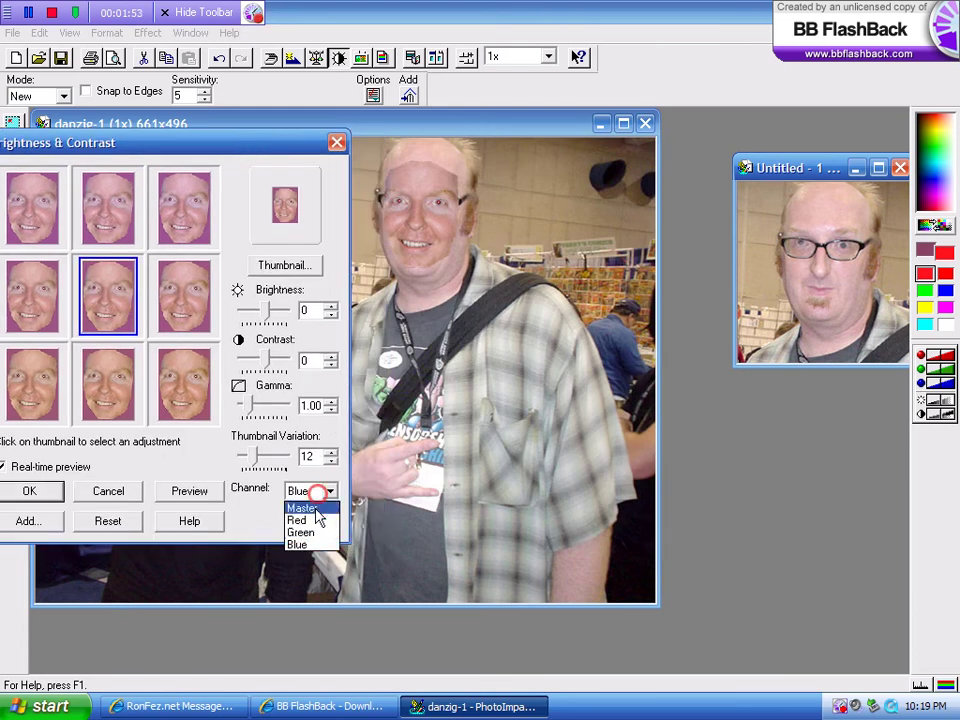
left_click(305, 532)
left_click(48, 225)
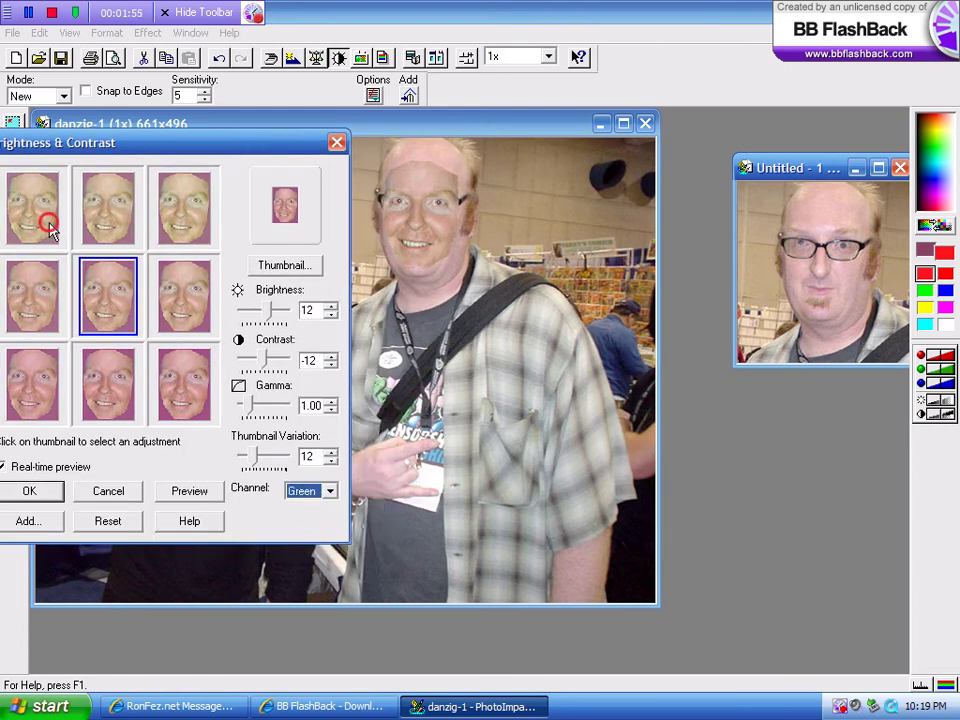
left_click(332, 308)
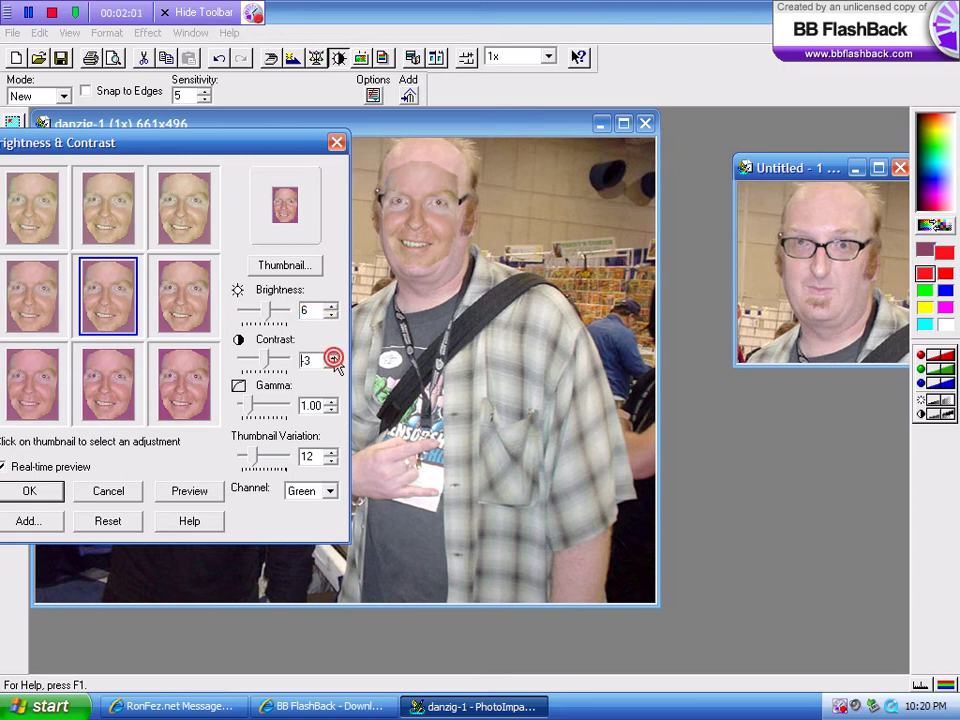
Step: Give the Blue channel brightness 8 and contrast -8, apply, and bring up the face object's menu
left_click(330, 492)
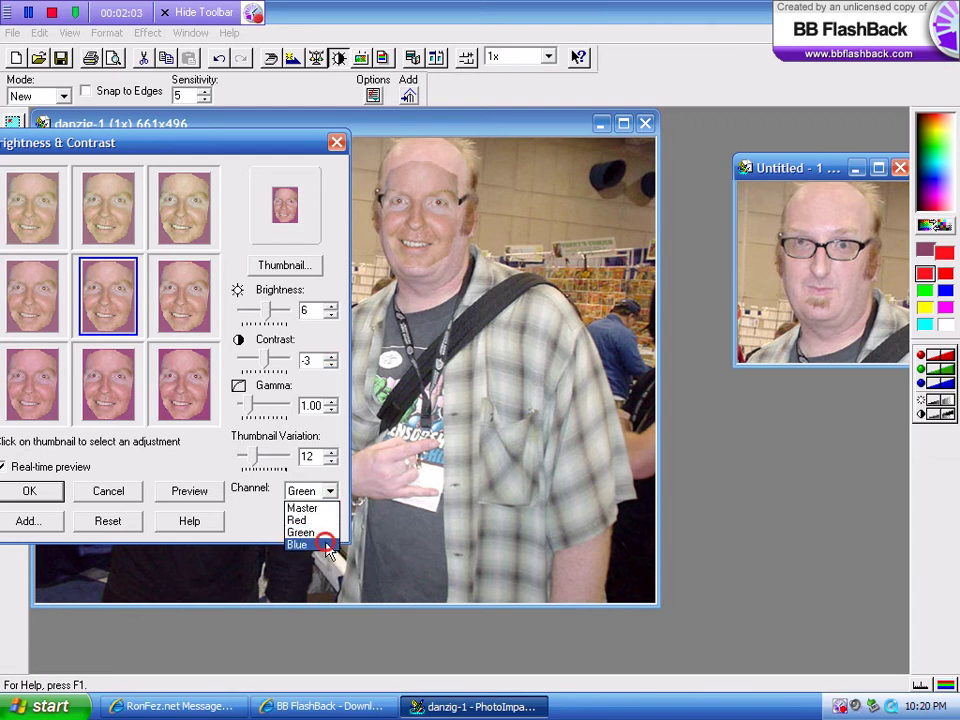
left_click(300, 545)
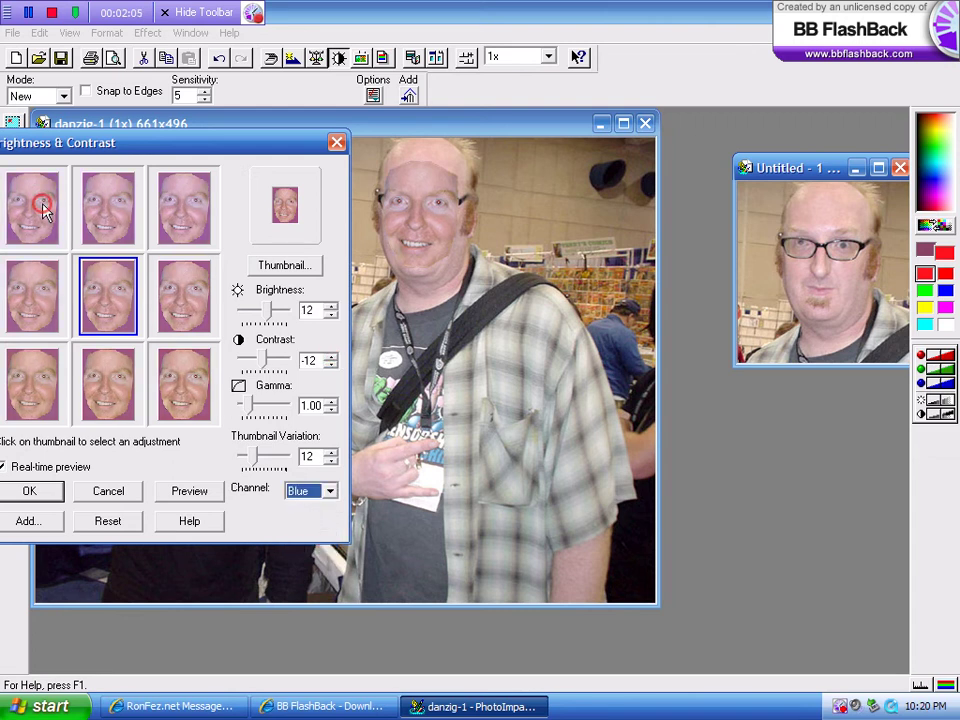
left_click(331, 364)
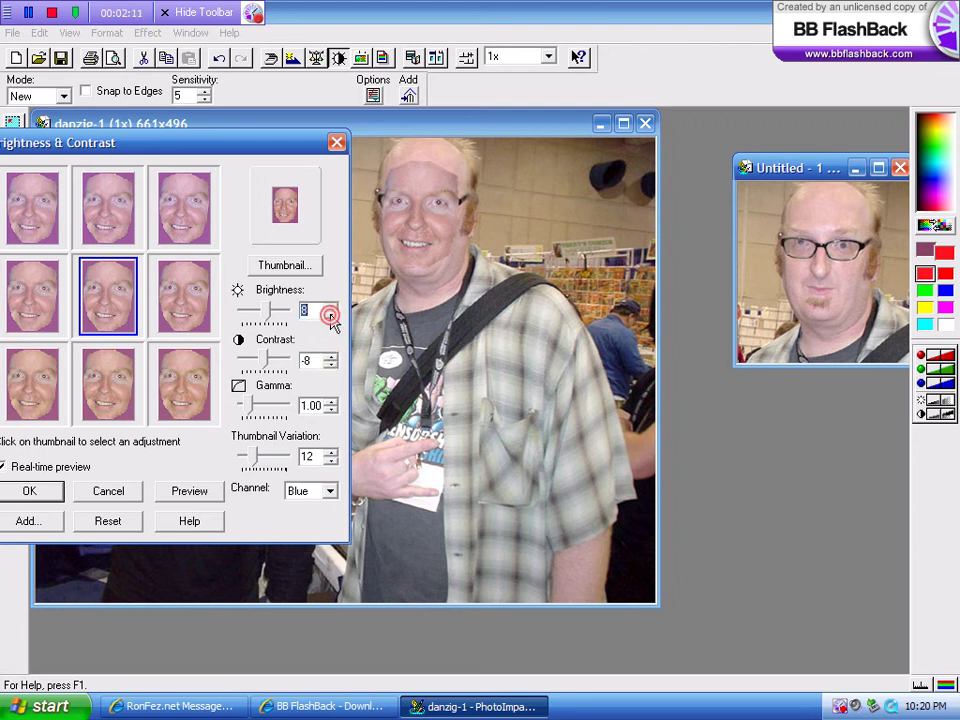
left_click(50, 490)
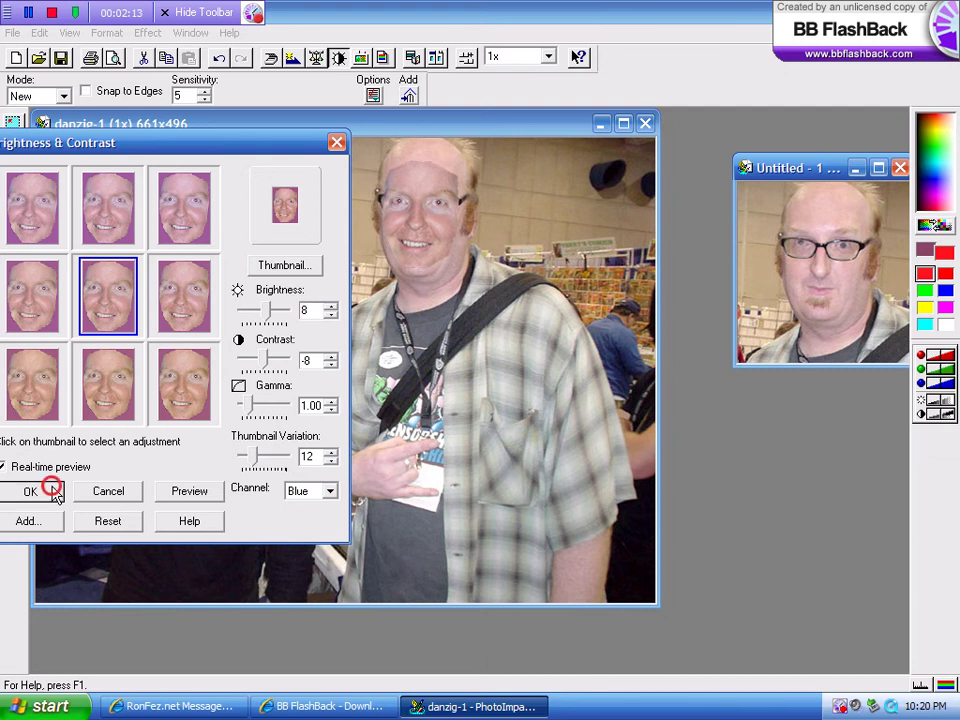
right_click(398, 215)
Step: Merge the pasted face into danzig-1 and zoom in on it
left_click(447, 291)
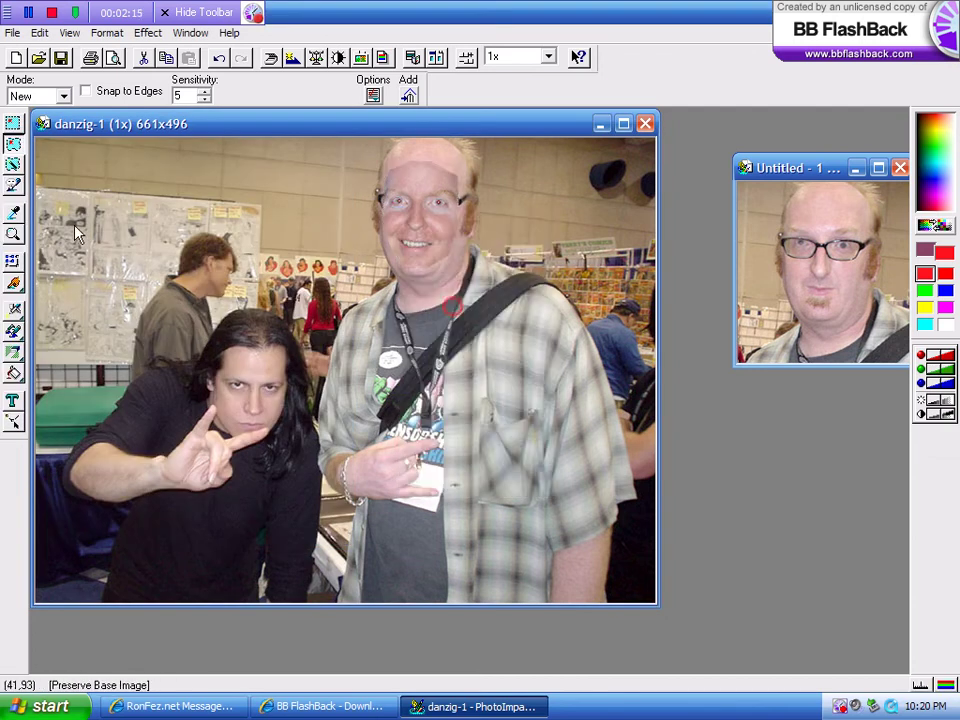
left_click(13, 234)
left_click(435, 242)
left_click(338, 303)
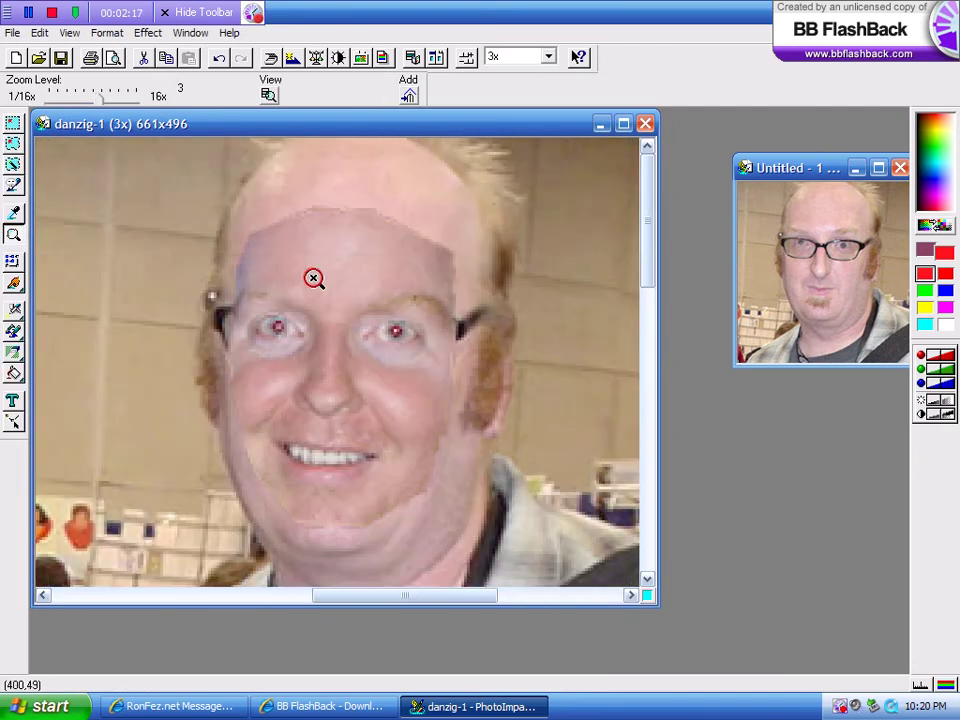
left_click(776, 276)
left_click(402, 128)
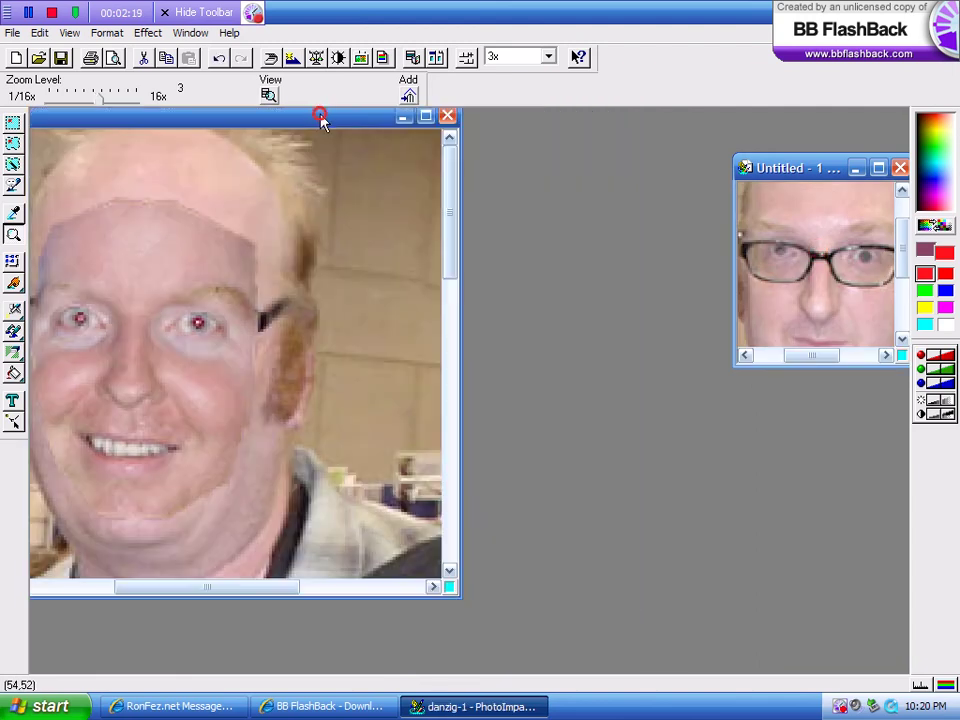
Step: Arrange the Untitled-1 window beside danzig-1 and select the Clone brush
left_click(838, 271)
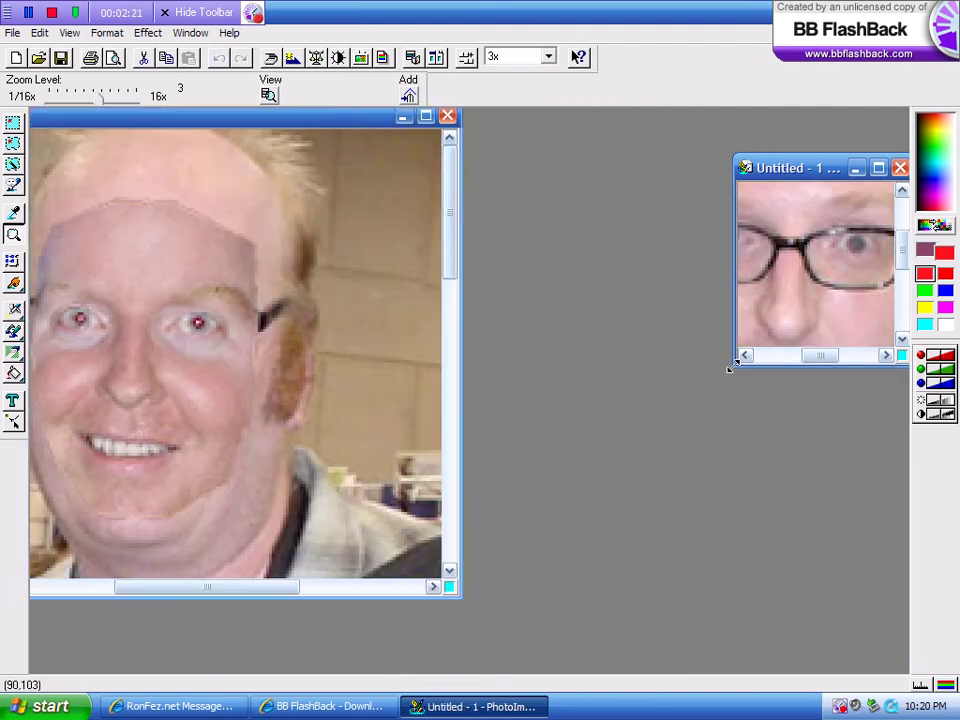
left_click_drag(732, 364, 598, 590)
left_click_drag(549, 644, 551, 642)
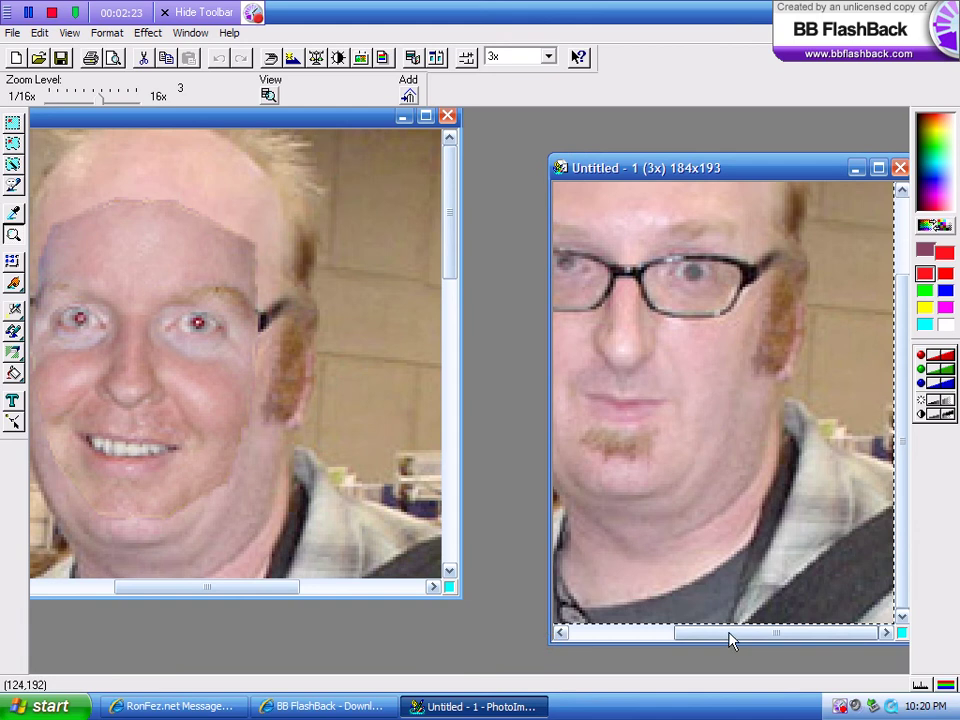
left_click_drag(729, 633, 662, 633)
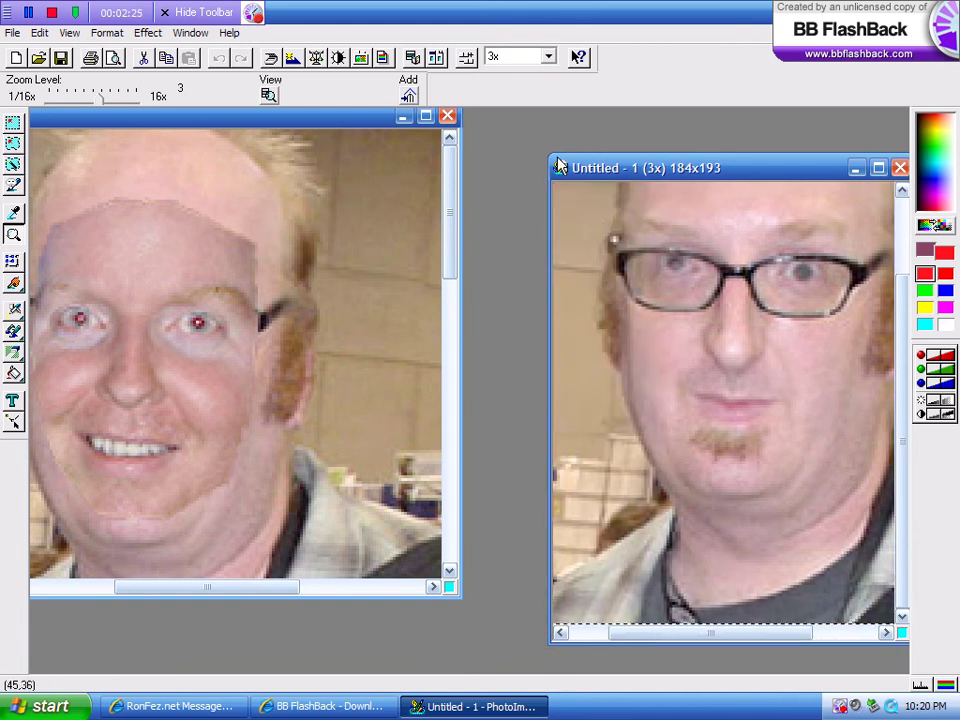
left_click_drag(549, 158, 463, 110)
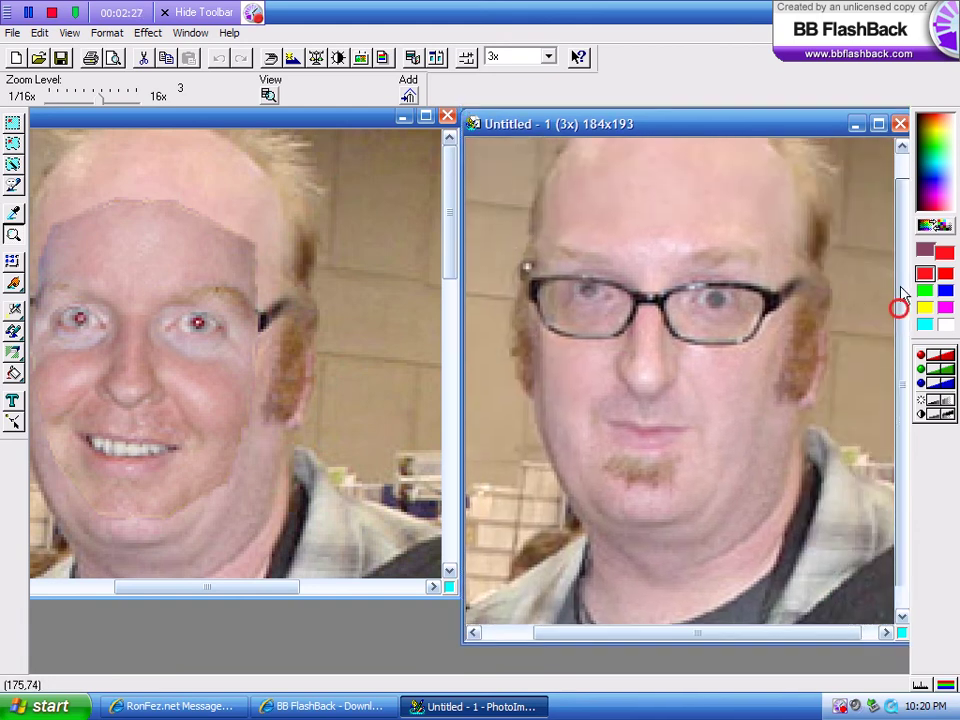
left_click_drag(900, 304, 900, 245)
left_click(450, 253)
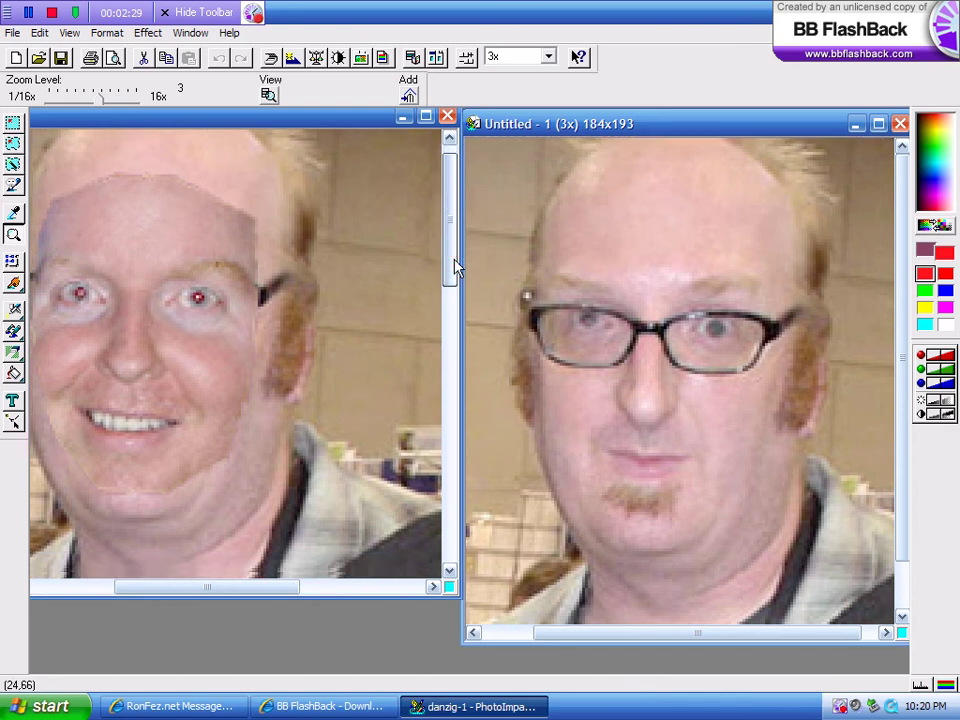
left_click_drag(200, 587, 176, 587)
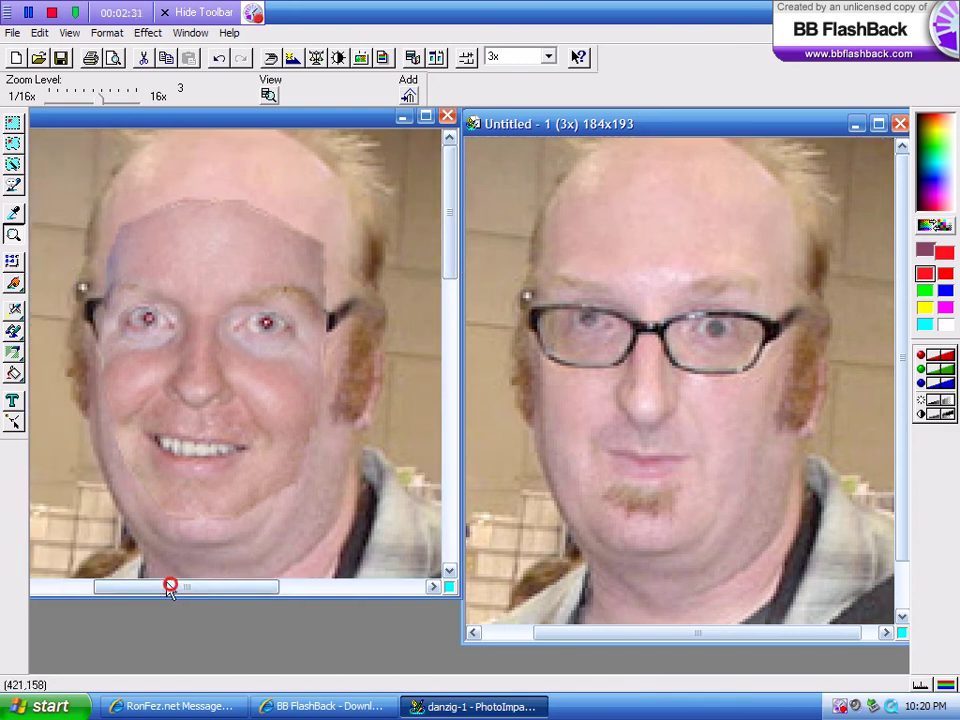
left_click(13, 331)
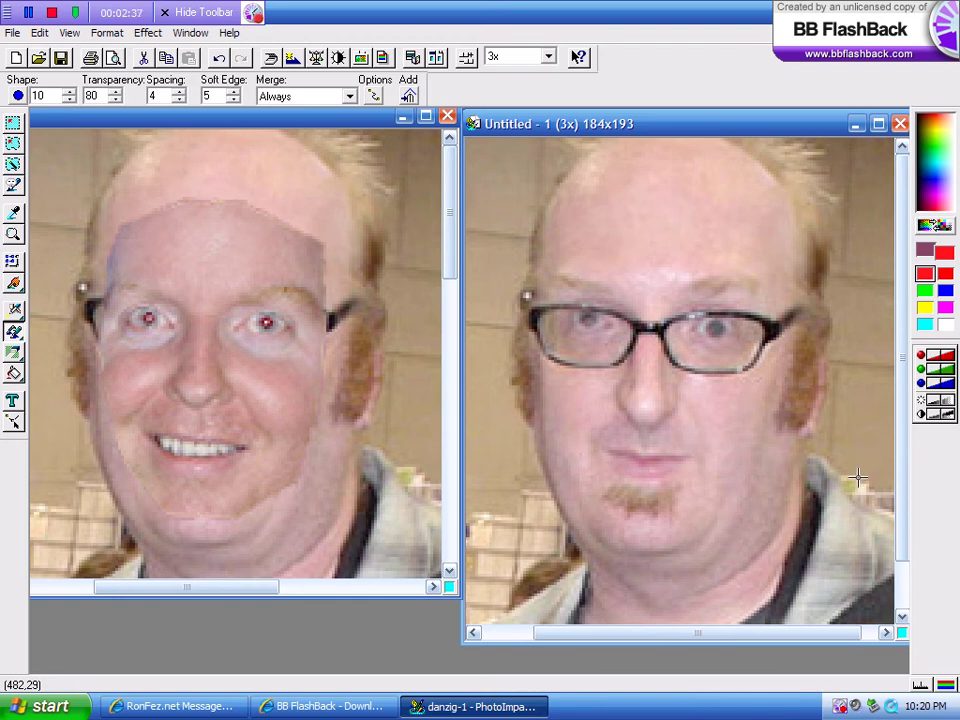
Step: Clone skin from Untitled-1 over the pasted face's bluish forehead seam
left_click(858, 477)
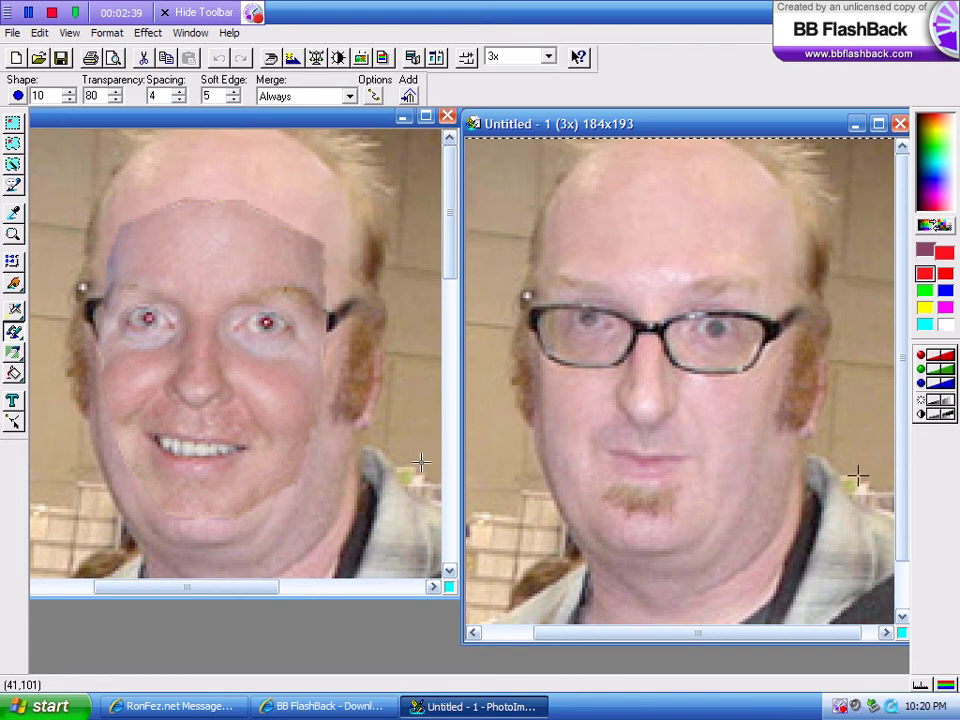
left_click(414, 465)
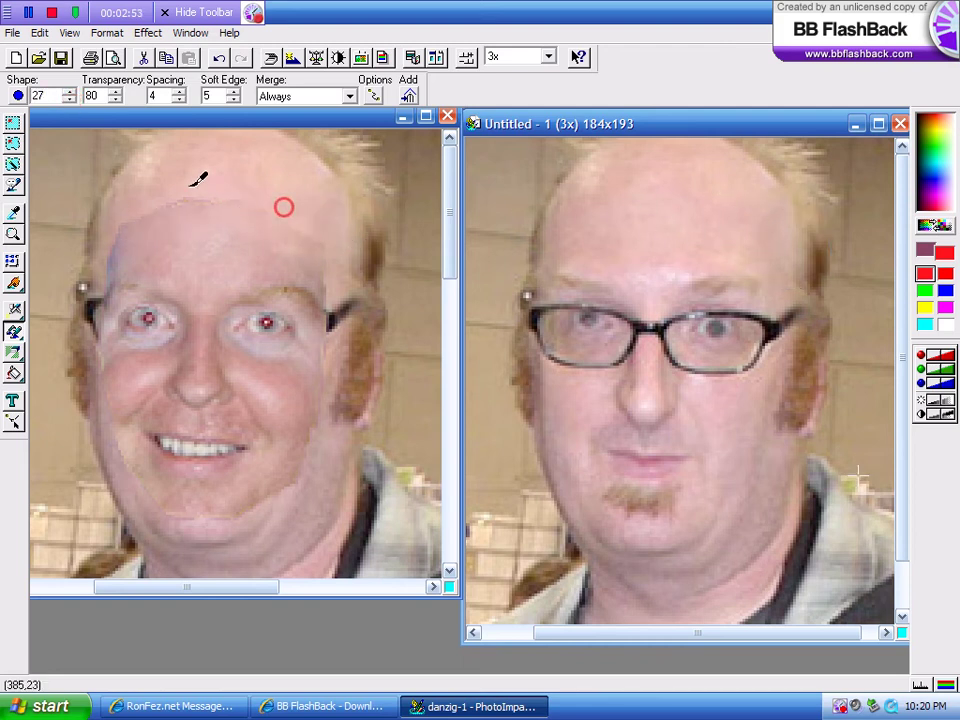
mouse_move(192, 185)
left_mouse_down()
mouse_move(112, 255)
mouse_move(113, 265)
left_mouse_up()
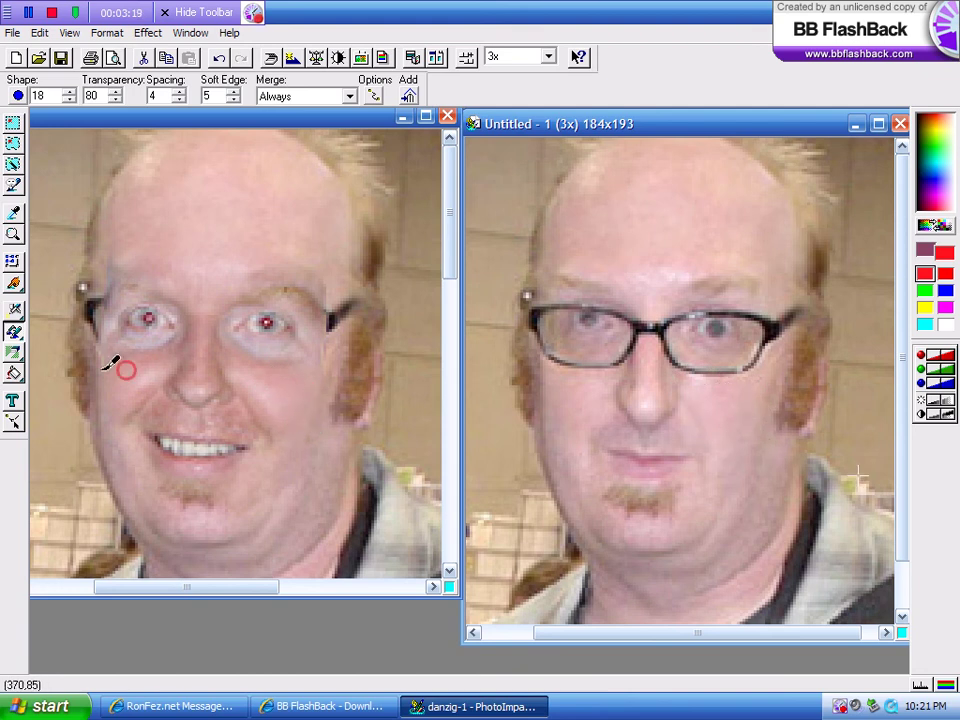
right_click(168, 331)
Step: Zoom the danzig-1 view in from 3x to 4x on the face
key("Escape")
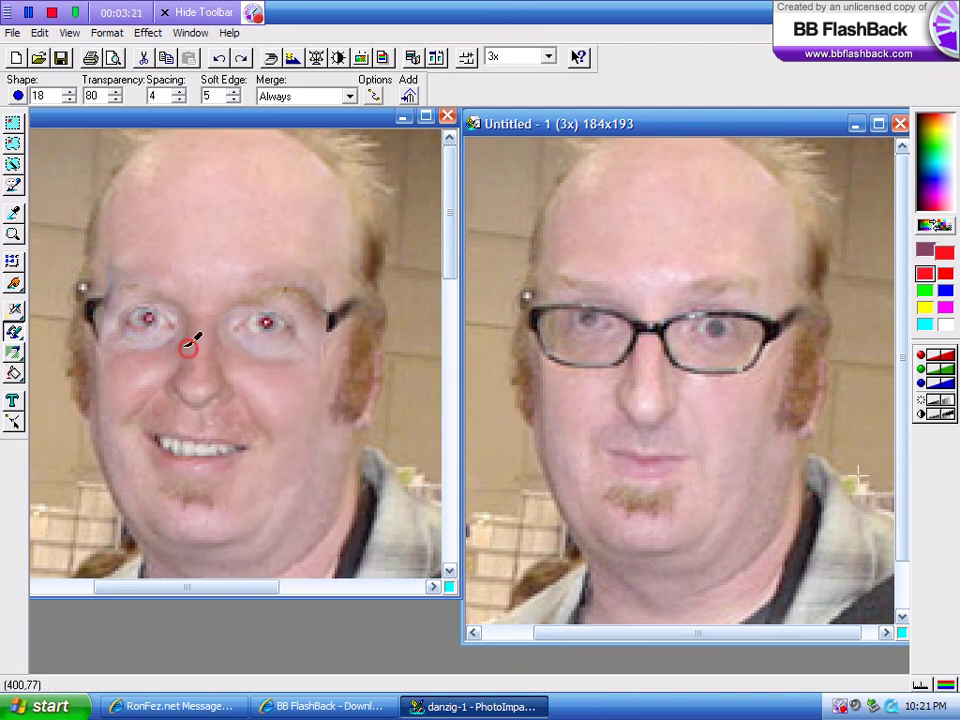
left_click(13, 234)
left_click(221, 313)
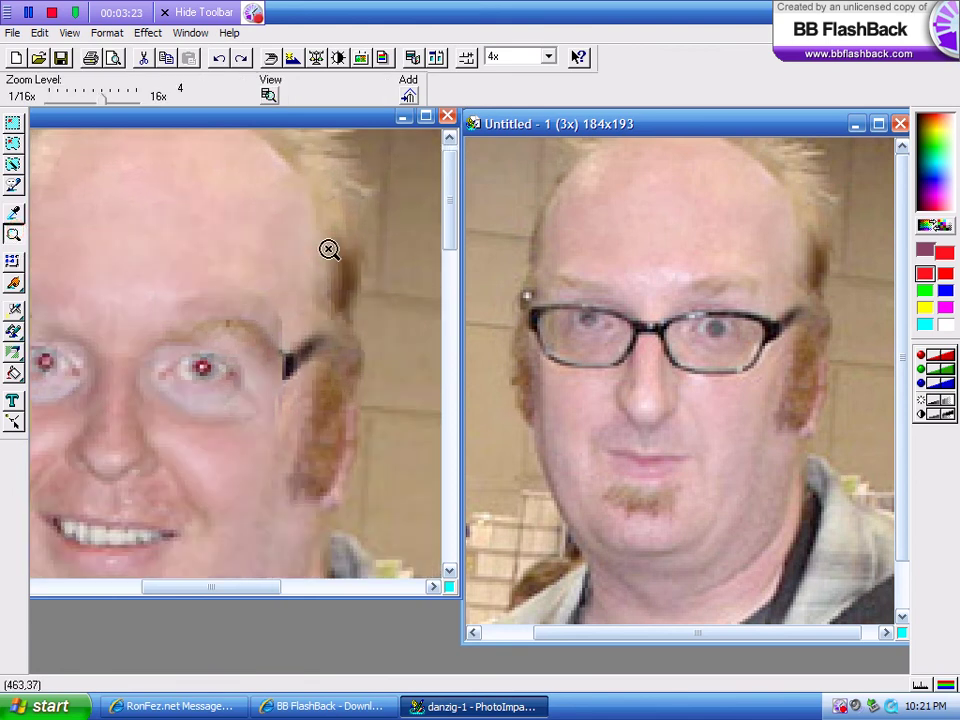
Step: With a size-16 clone brush, cover the right glasses arm and sideburn with skin
left_click(425, 116)
left_click(13, 332)
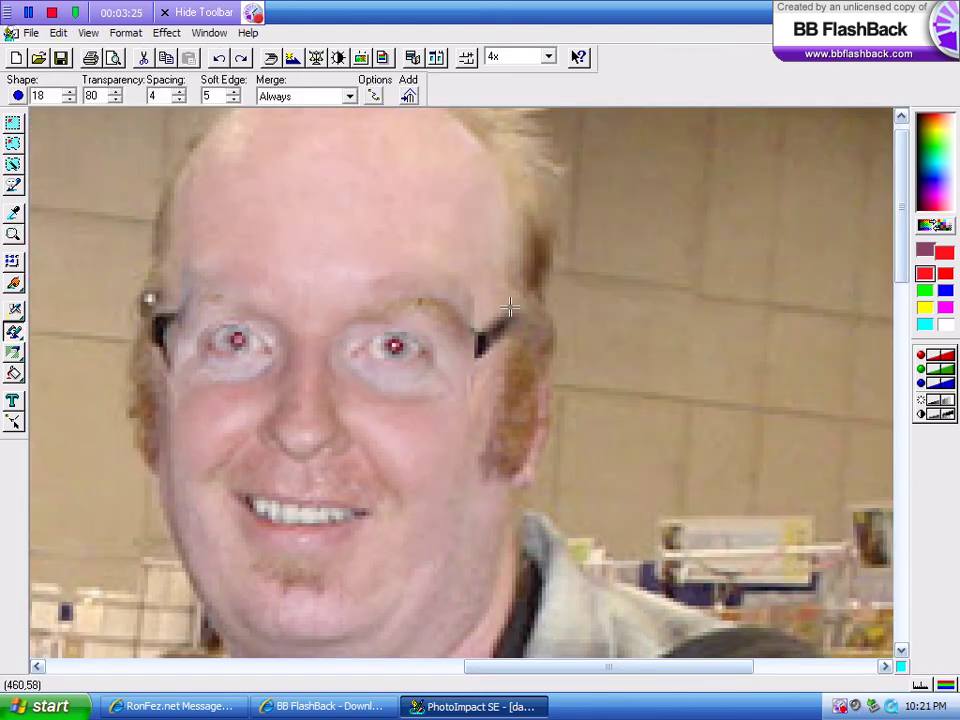
left_click(487, 276, "shift")
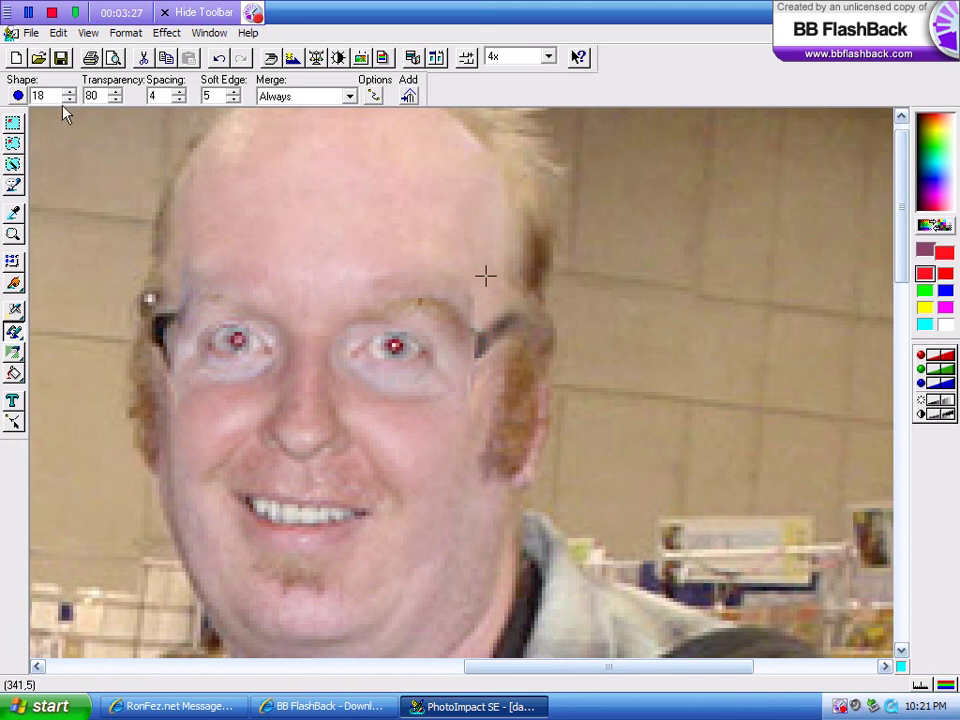
double_click(68, 100)
left_click(497, 284, "shift")
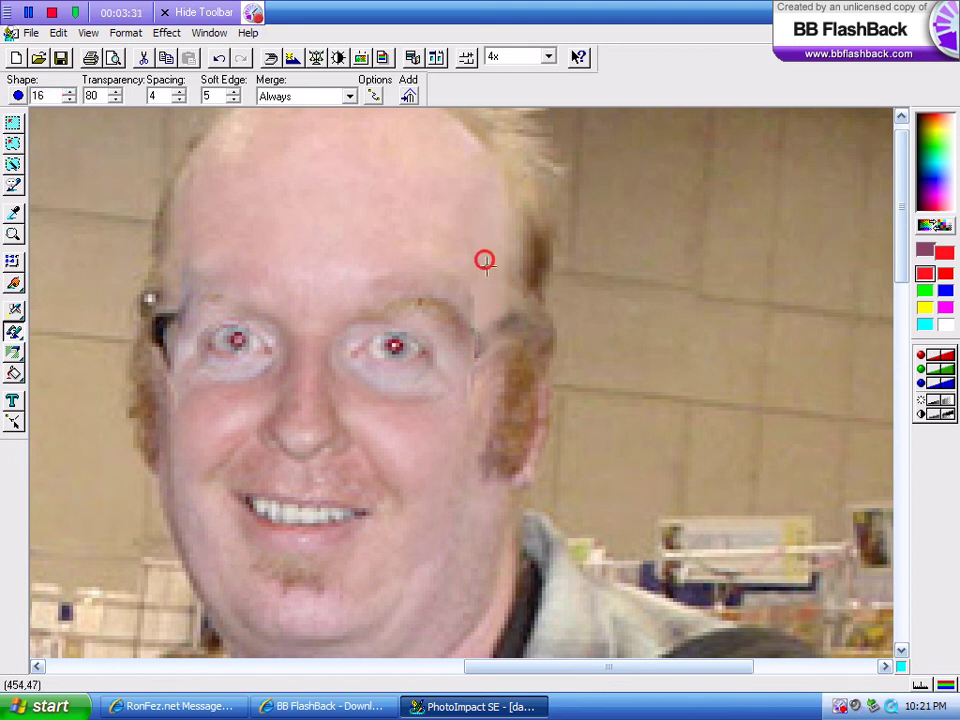
left_click_drag(484, 326, 482, 340)
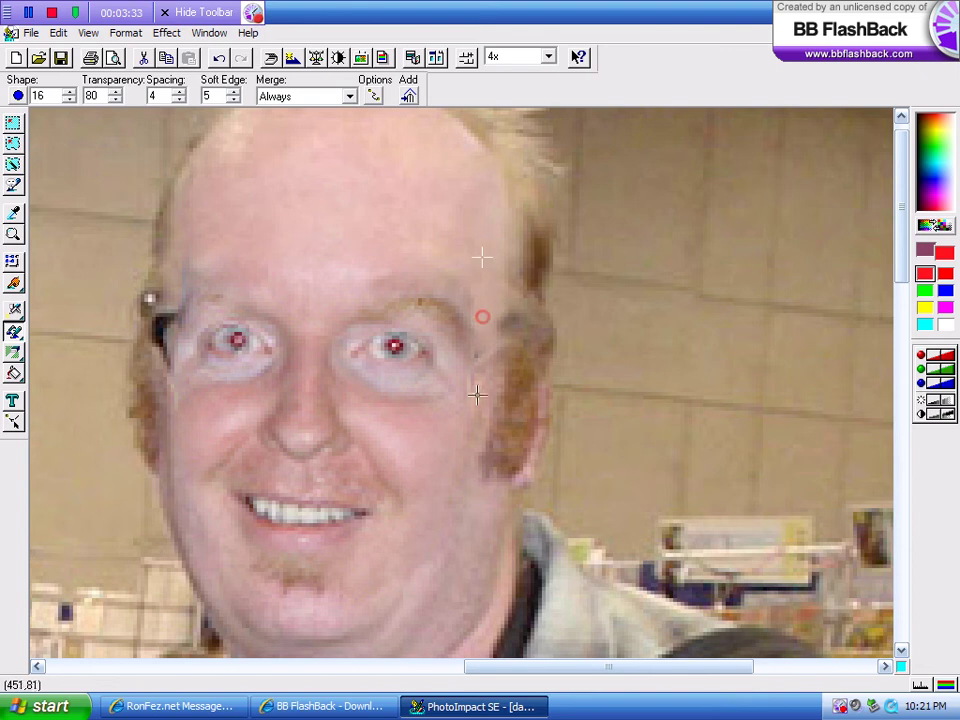
left_click(475, 367, "shift")
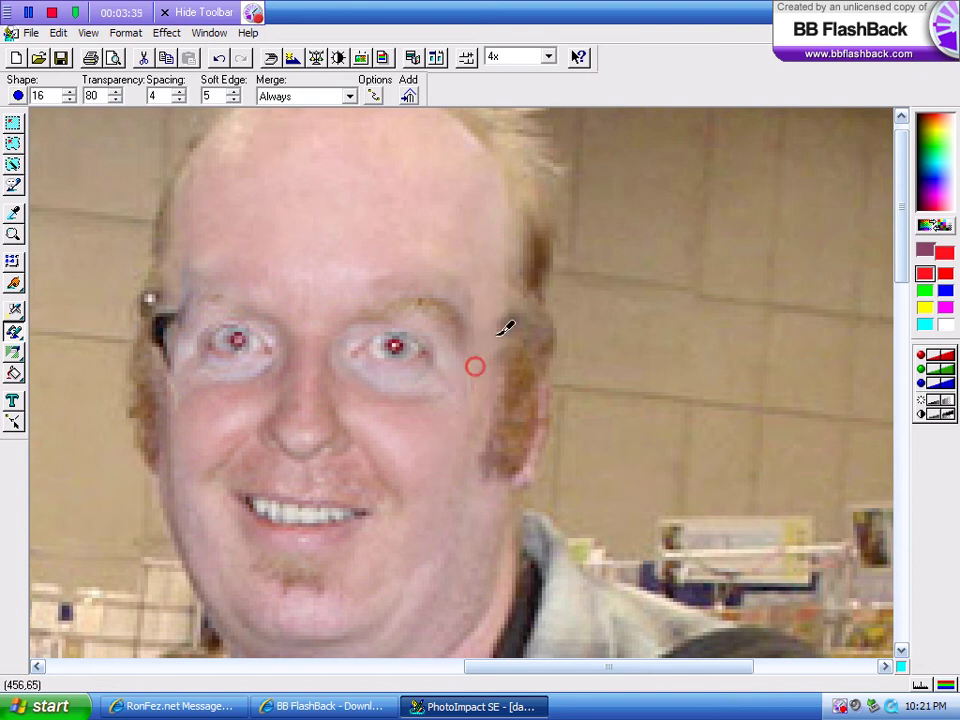
mouse_move(502, 333)
left_mouse_down()
mouse_move(517, 324)
mouse_move(521, 289)
left_mouse_up()
Step: Cover the dark hair by the left ear, then set brush size 18 and transparency 88
left_click(489, 261, "shift")
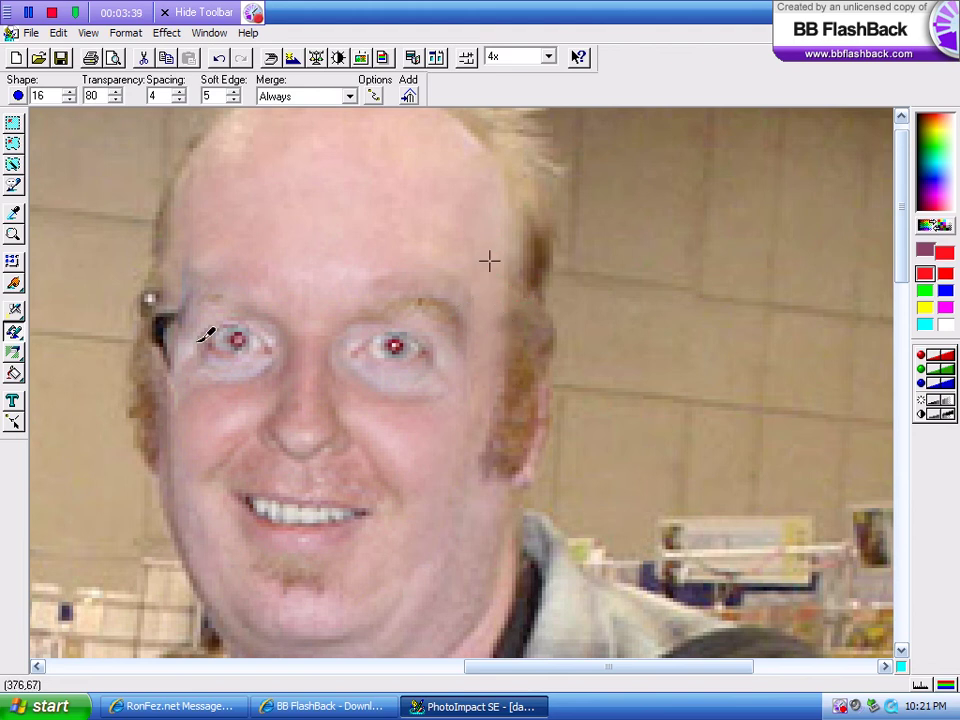
mouse_move(149, 298)
left_mouse_down()
mouse_move(153, 290)
mouse_move(148, 343)
left_mouse_up()
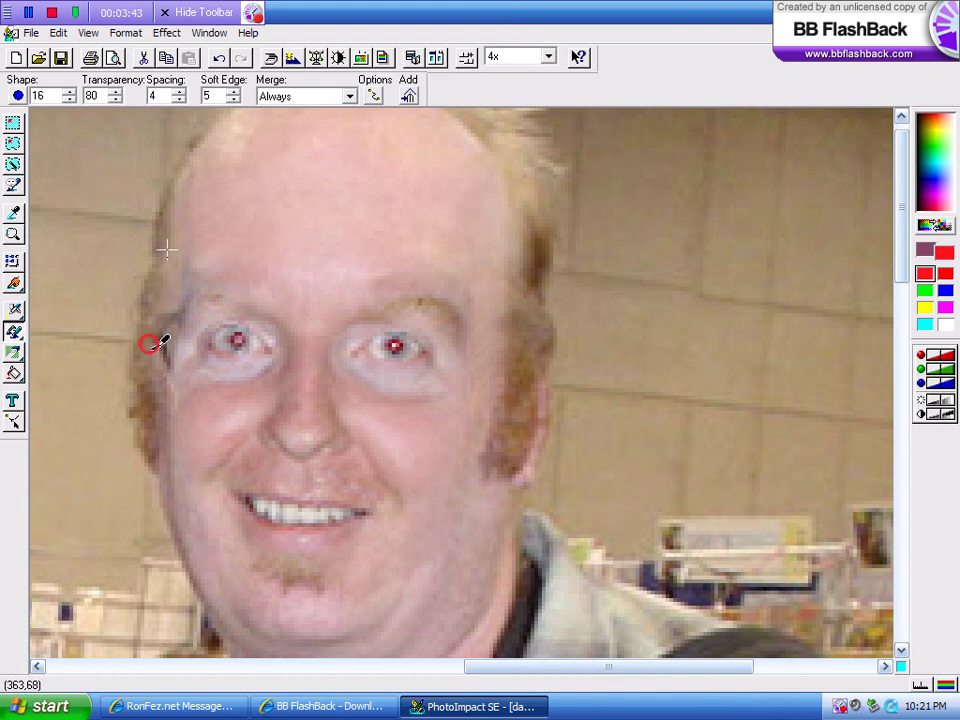
left_click(160, 405, "shift")
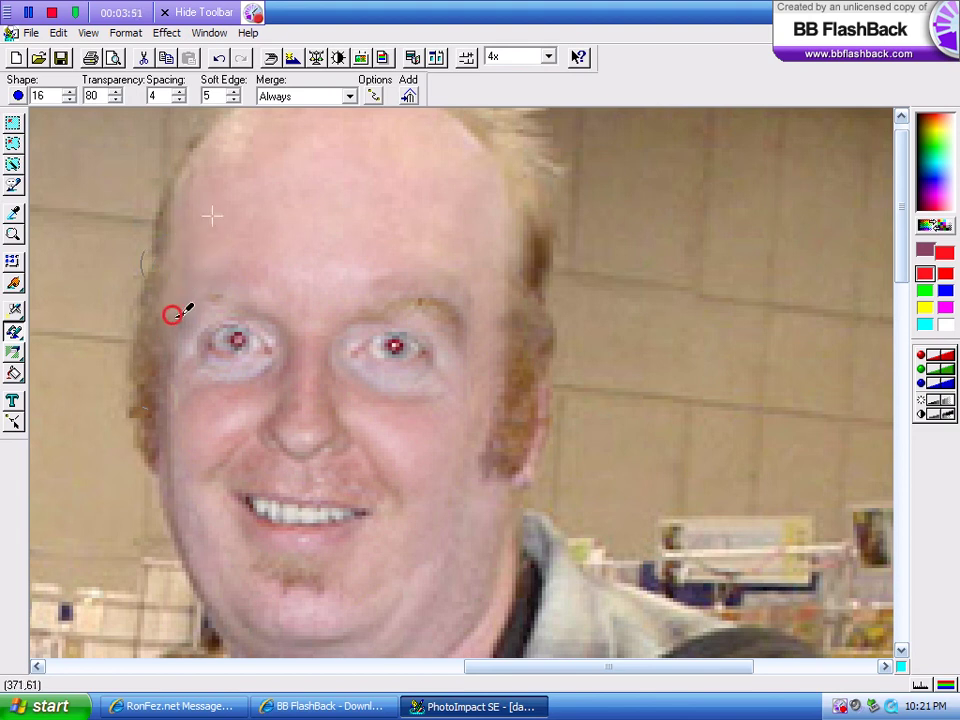
left_click(190, 236, "shift")
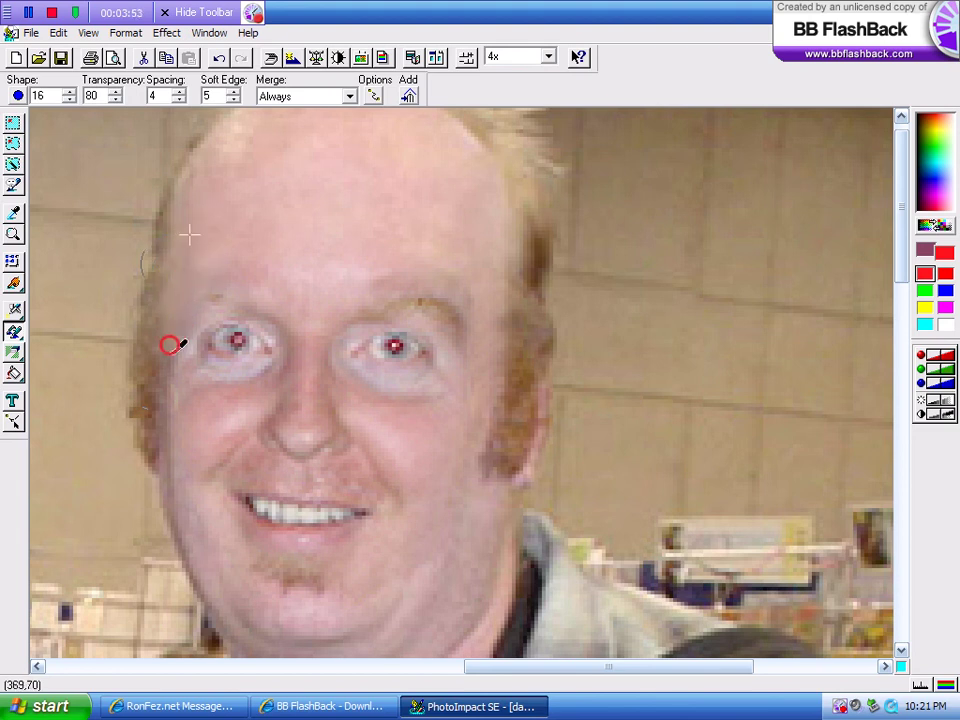
left_click(68, 93)
left_click(116, 91)
left_click(116, 91)
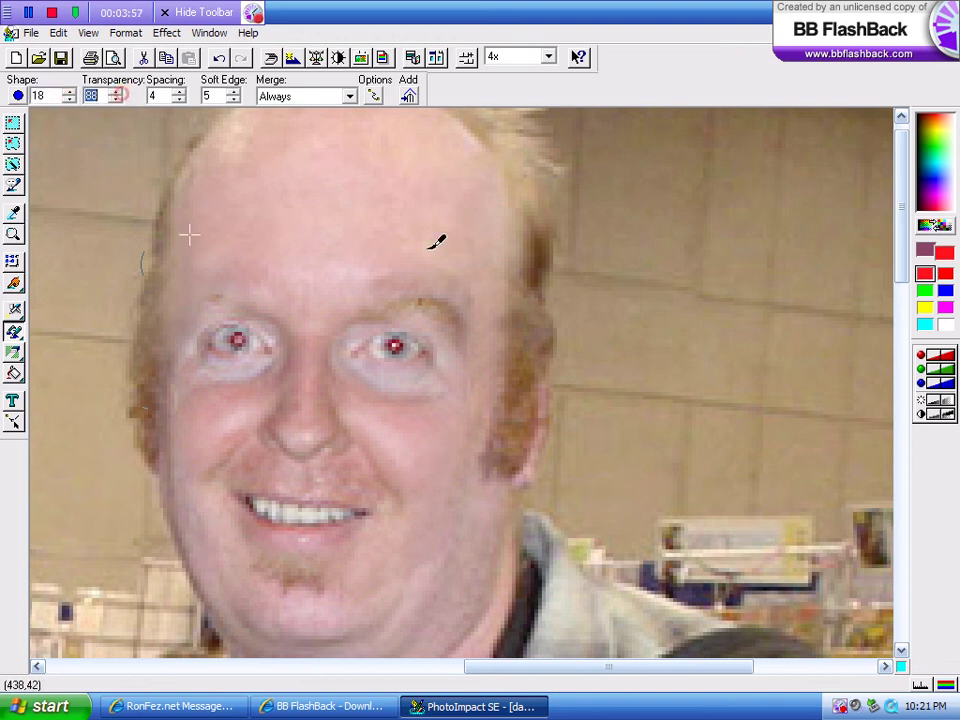
Step: Dab cloned skin under both eyes and beside the nose, then zoom out to 1x
left_click(407, 208, "shift")
left_click(396, 368)
left_click(351, 365)
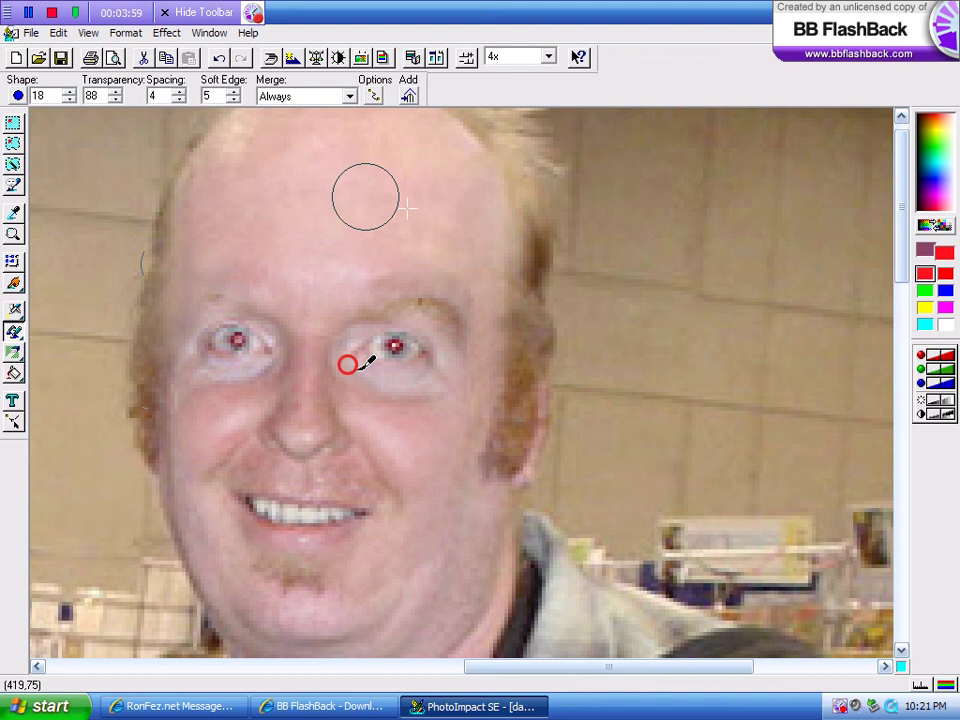
left_click(429, 369)
left_click(341, 364)
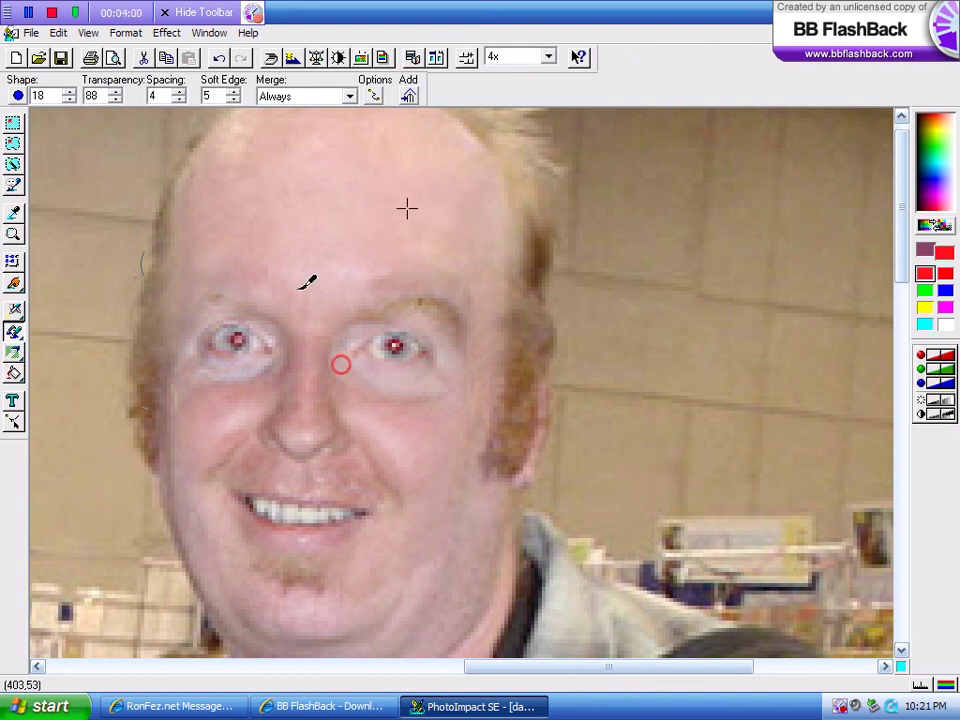
left_click(238, 371)
left_click(261, 362)
left_click(187, 361)
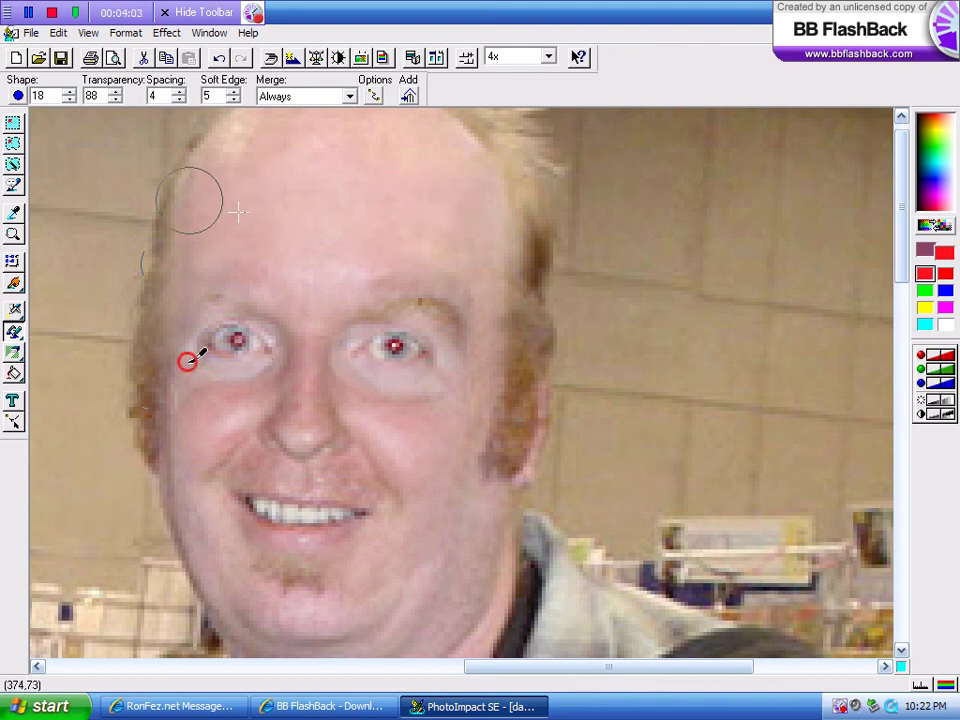
left_click(13, 234)
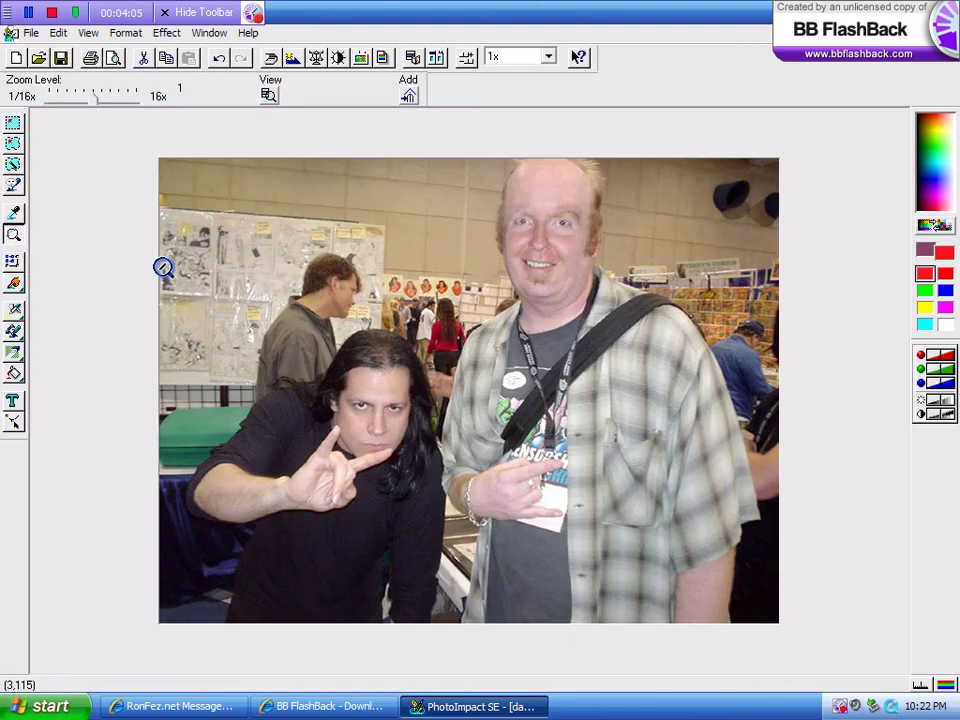
Step: Add a small Arial Narrow 10 name caption at danzig-1's bottom-left corner and merge it
left_click(14, 400)
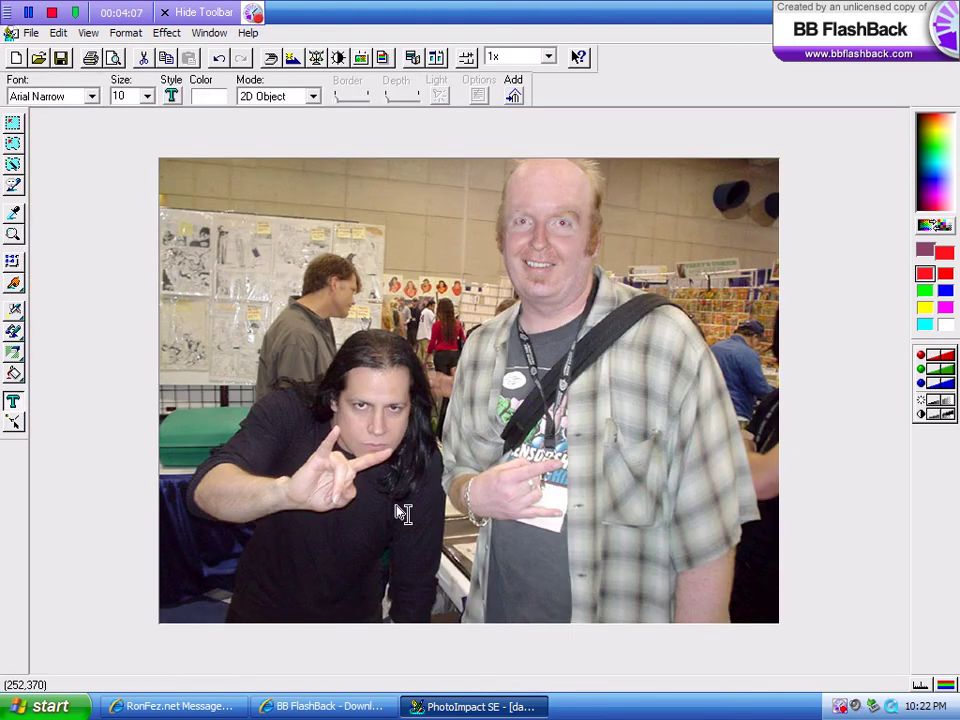
left_click(398, 512)
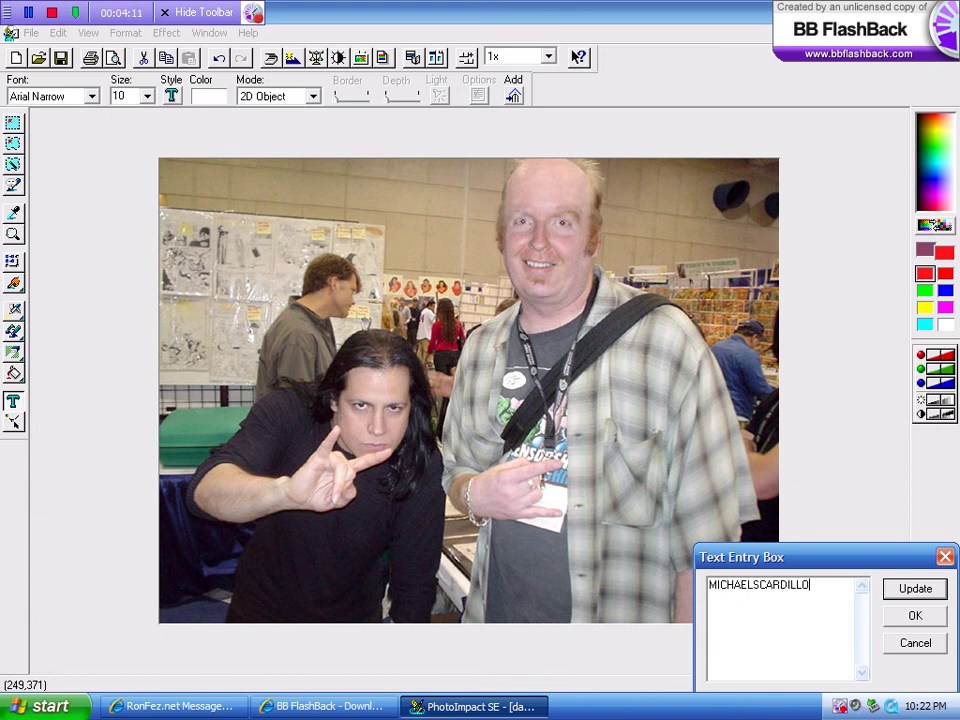
left_click(911, 620)
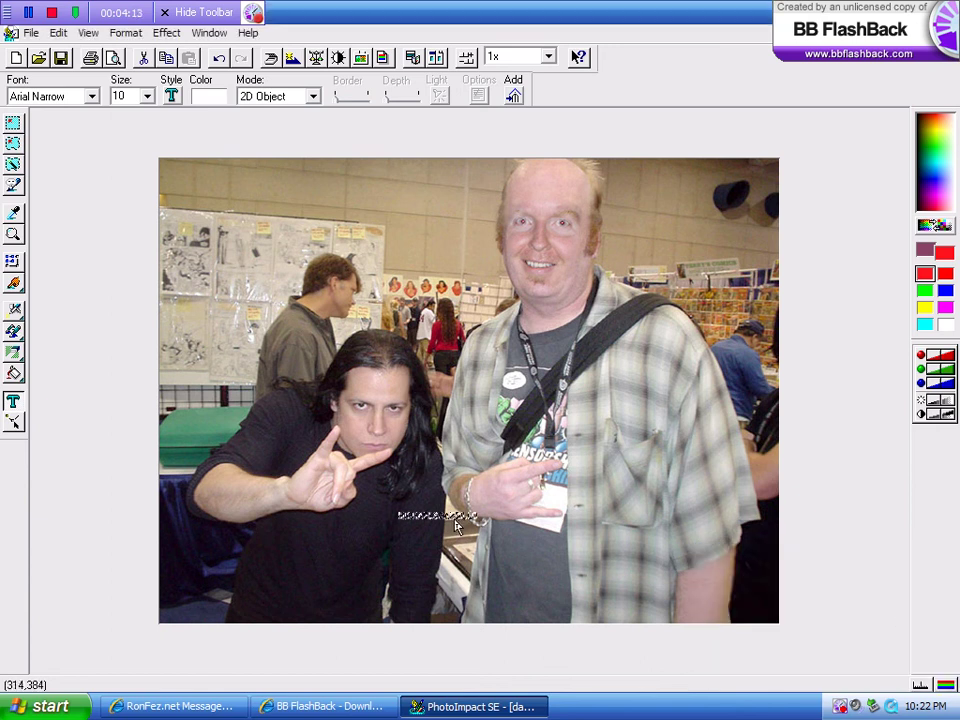
left_click_drag(447, 522, 213, 627)
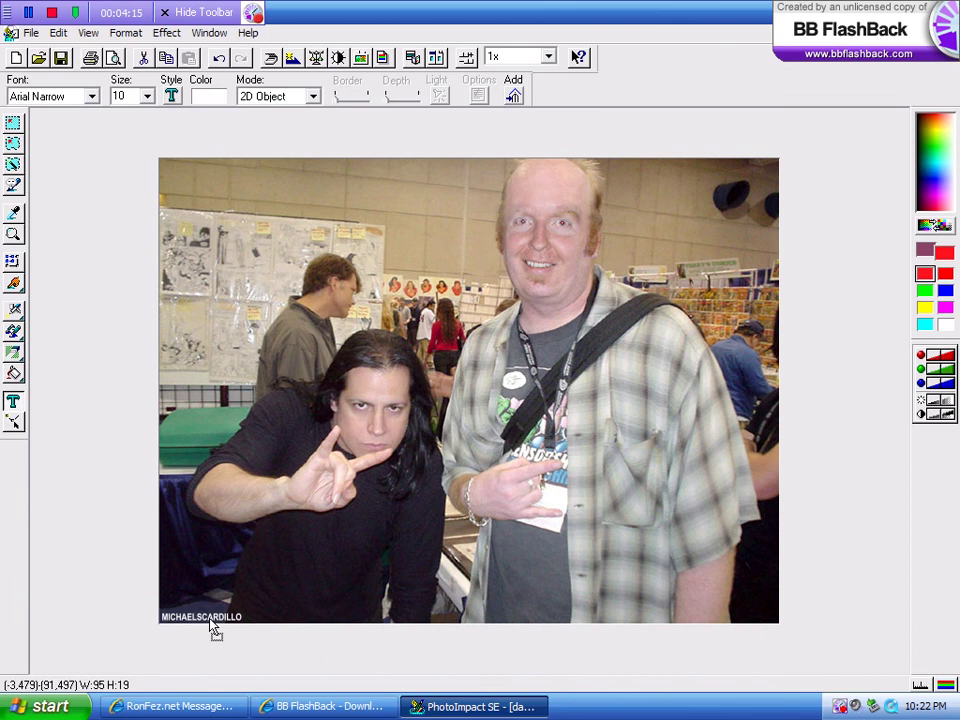
right_click(300, 262)
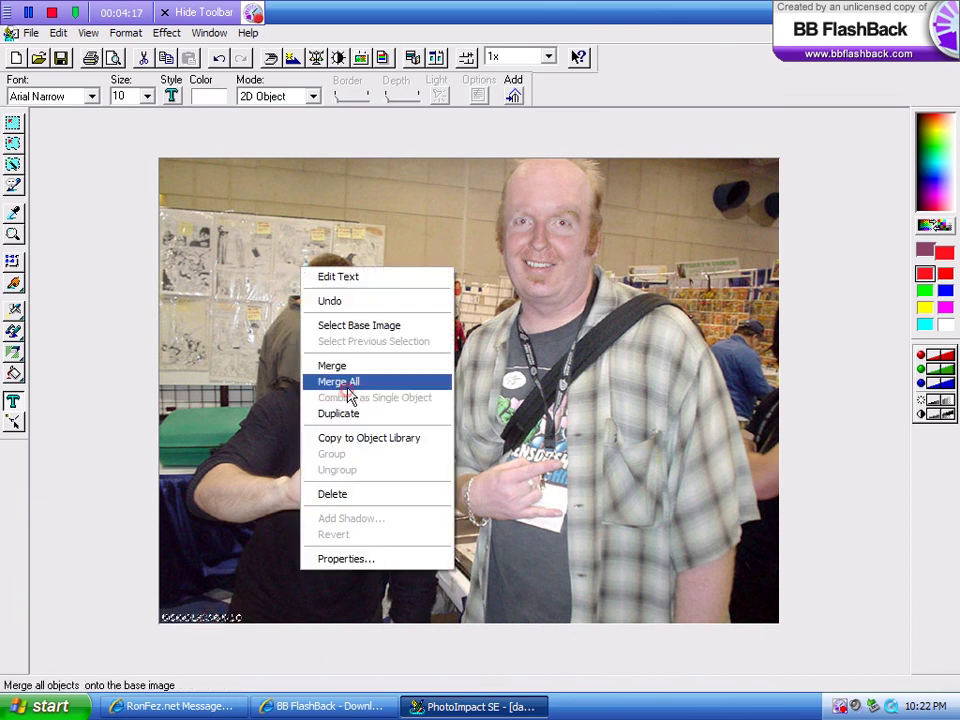
left_click(348, 385)
Step: Save the photo as 'DANZIG MEETS ESD' in BMP format inside the FEZZIE FAKES folder
left_click(31, 33)
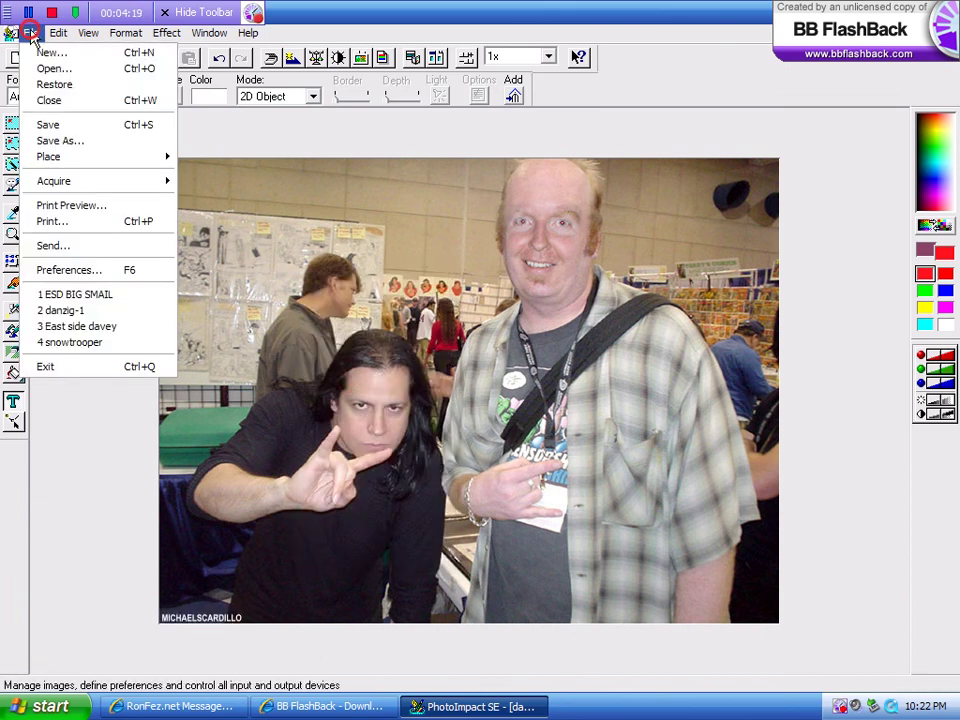
left_click(54, 140)
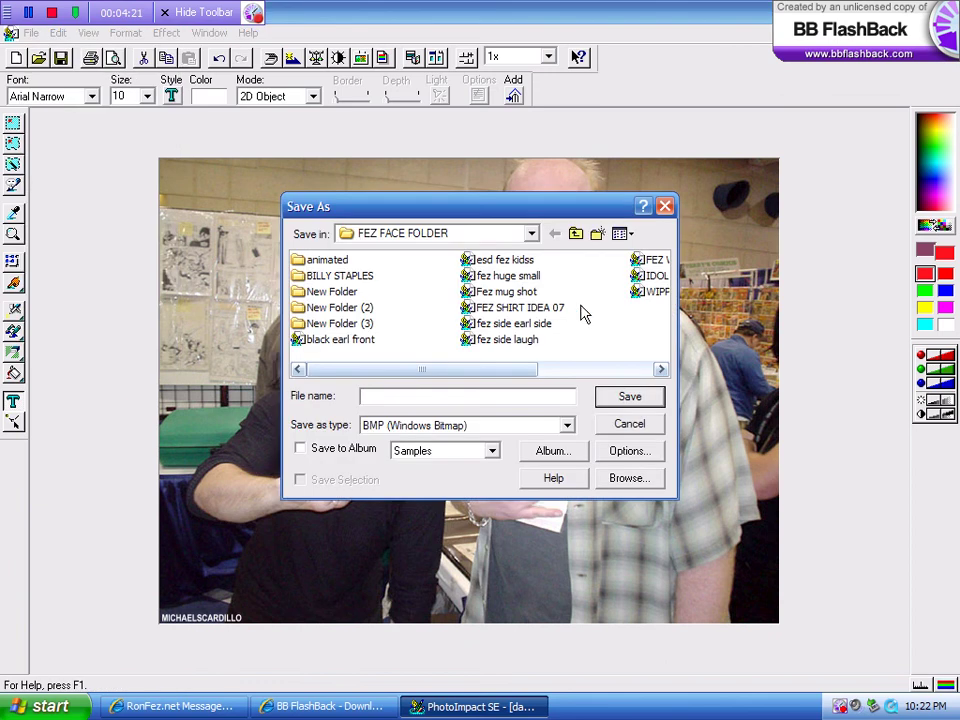
left_click(575, 233)
double_click(300, 275)
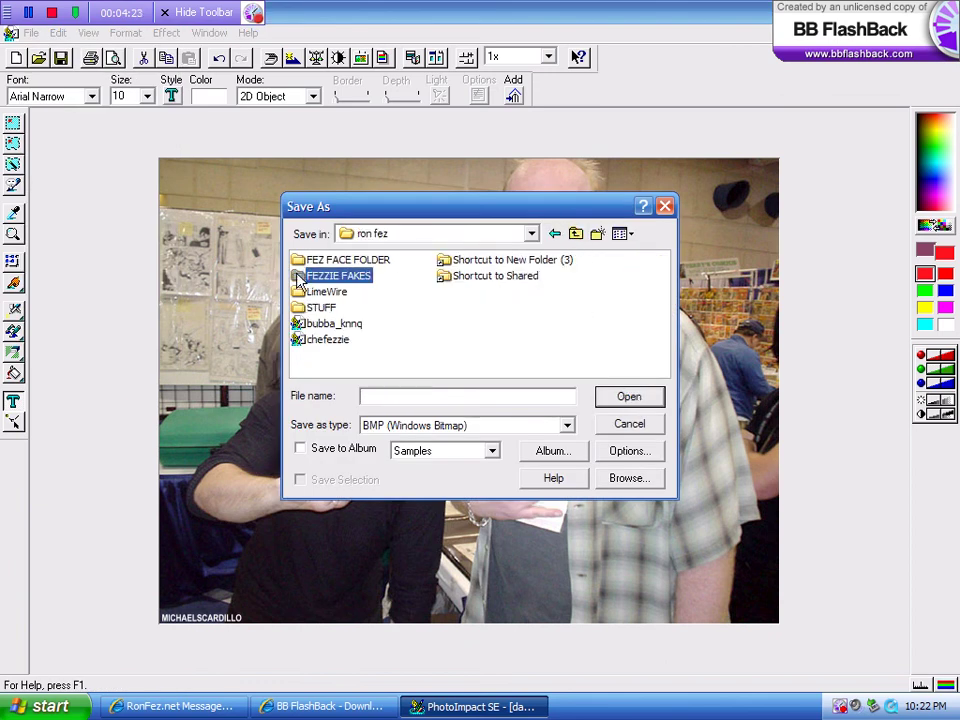
left_click(373, 398)
type("D")
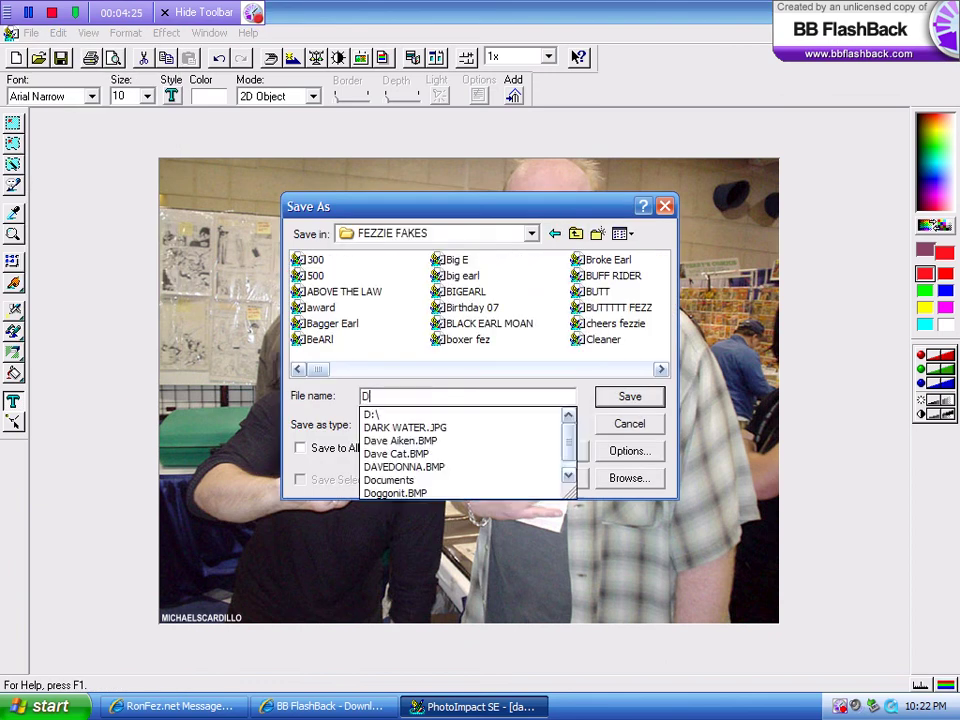
type("ANZIG MEETS ESD")
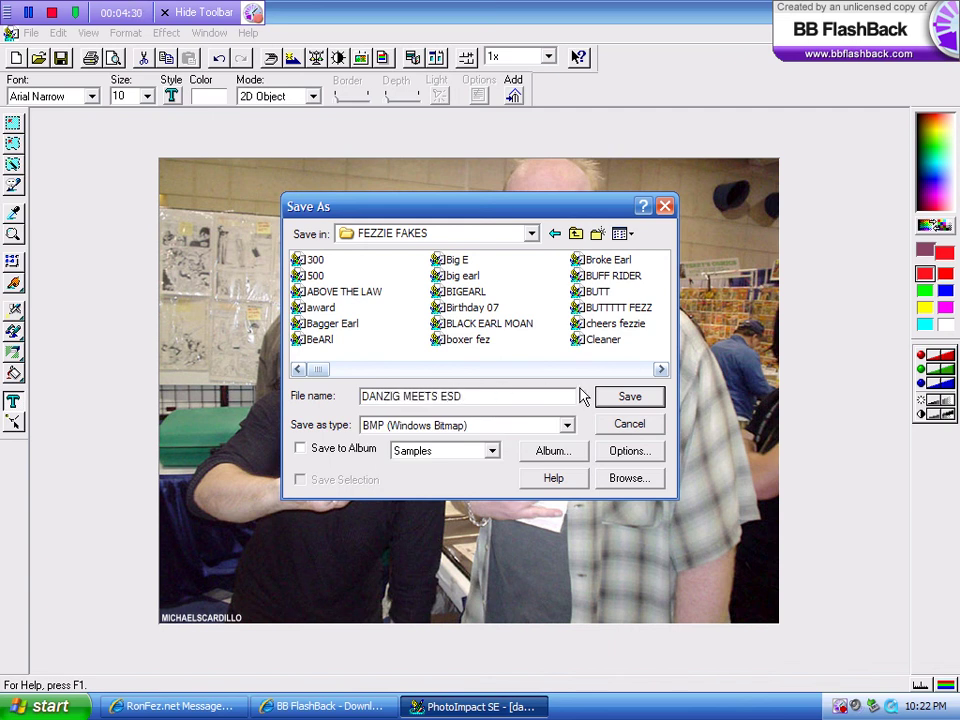
left_click(620, 395)
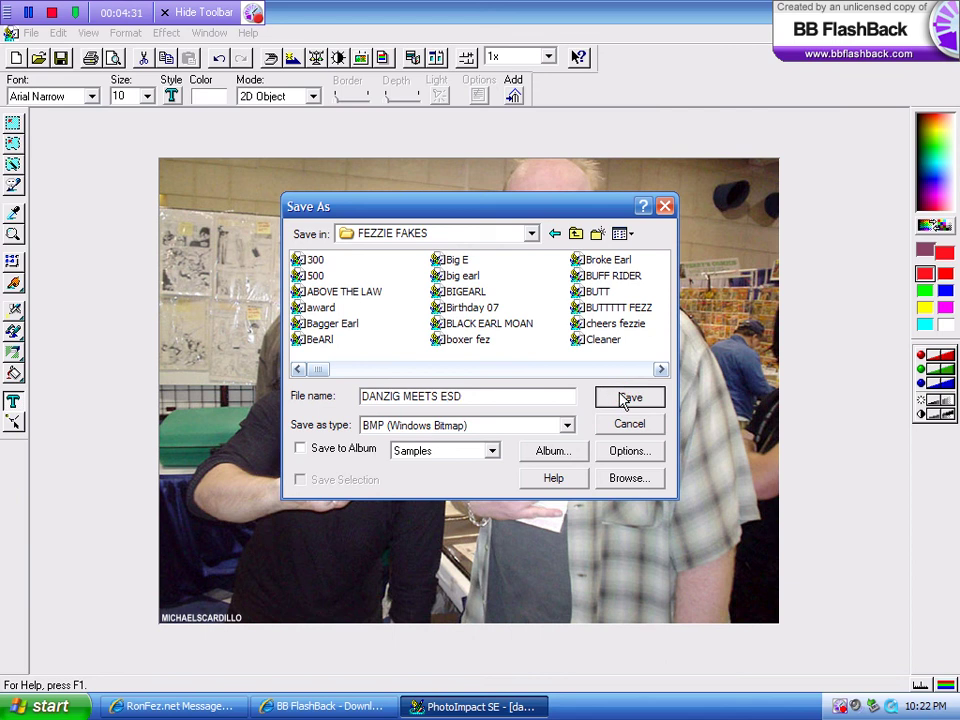